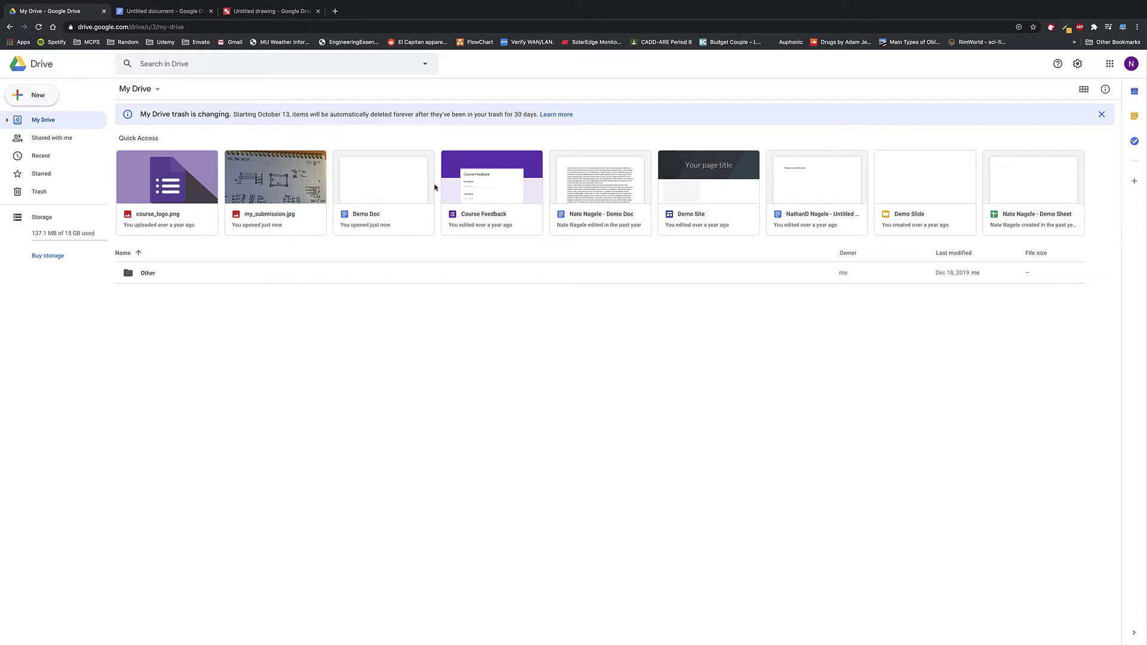
- Switch between the Untitled document and Untitled drawing tabs, ending on the blank document
click(184, 11)
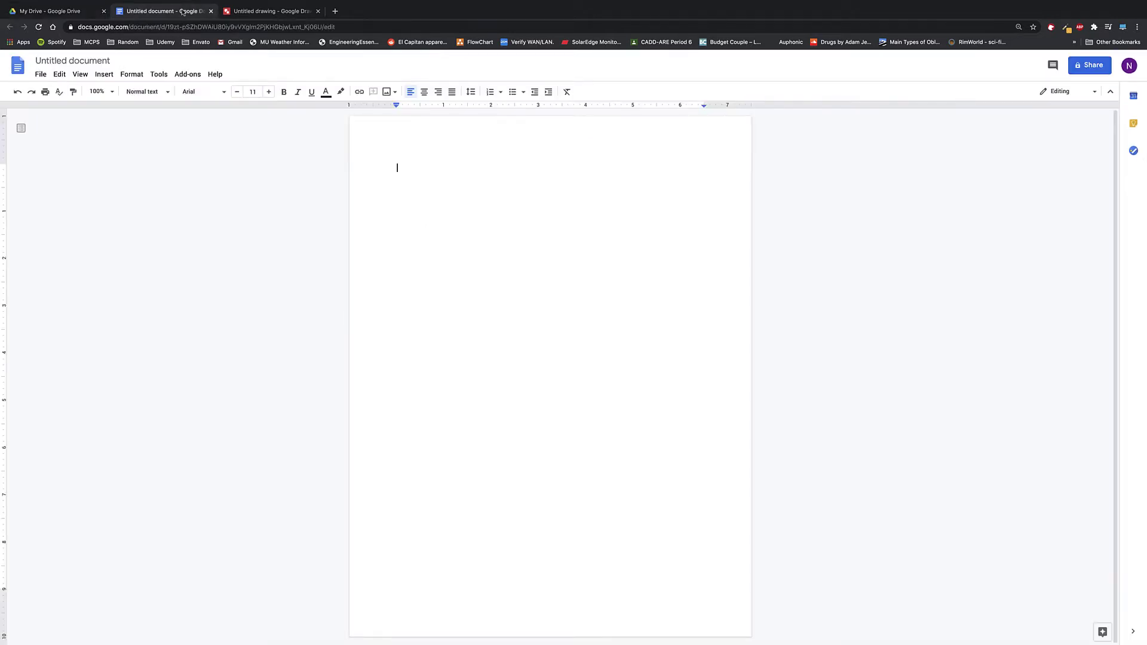
click(262, 14)
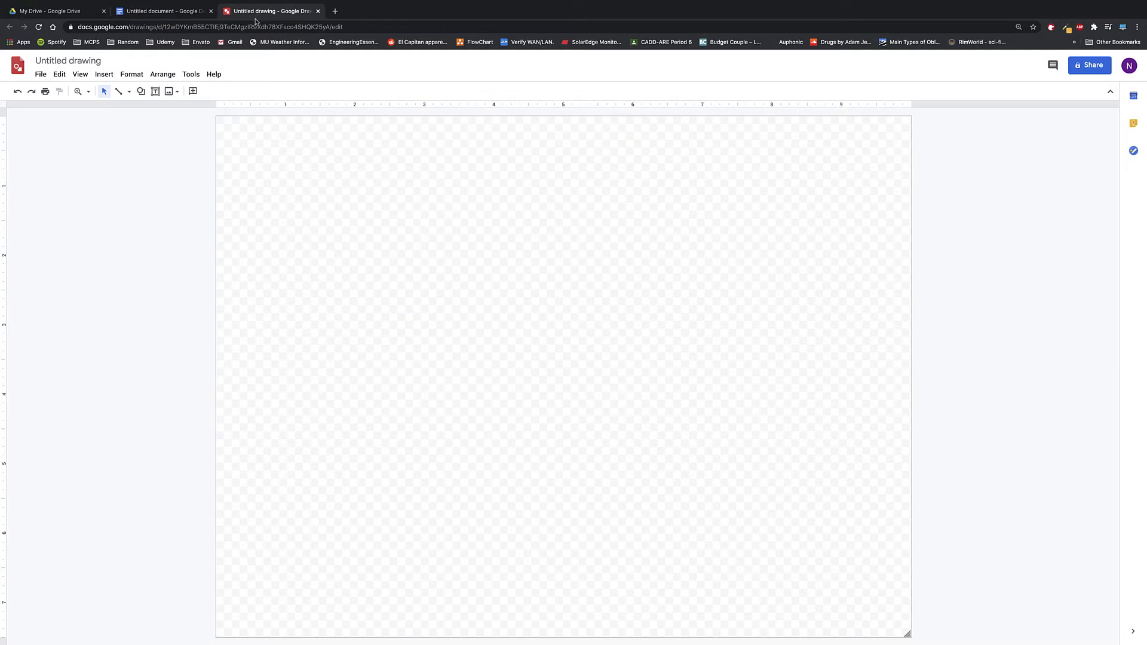
click(183, 17)
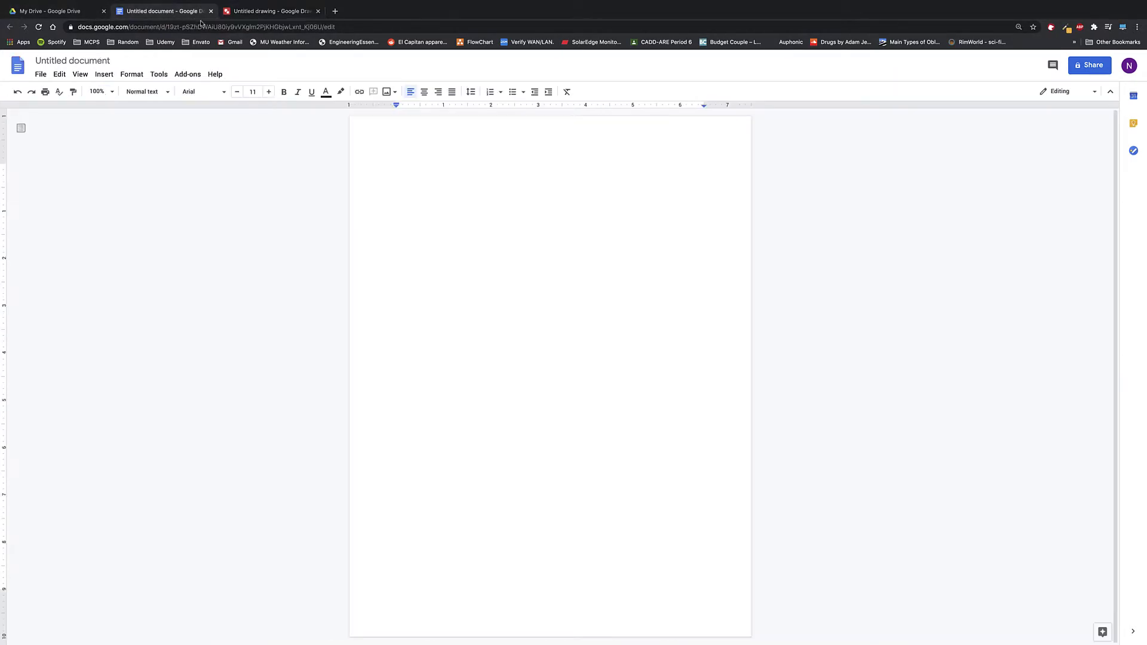
click(105, 75)
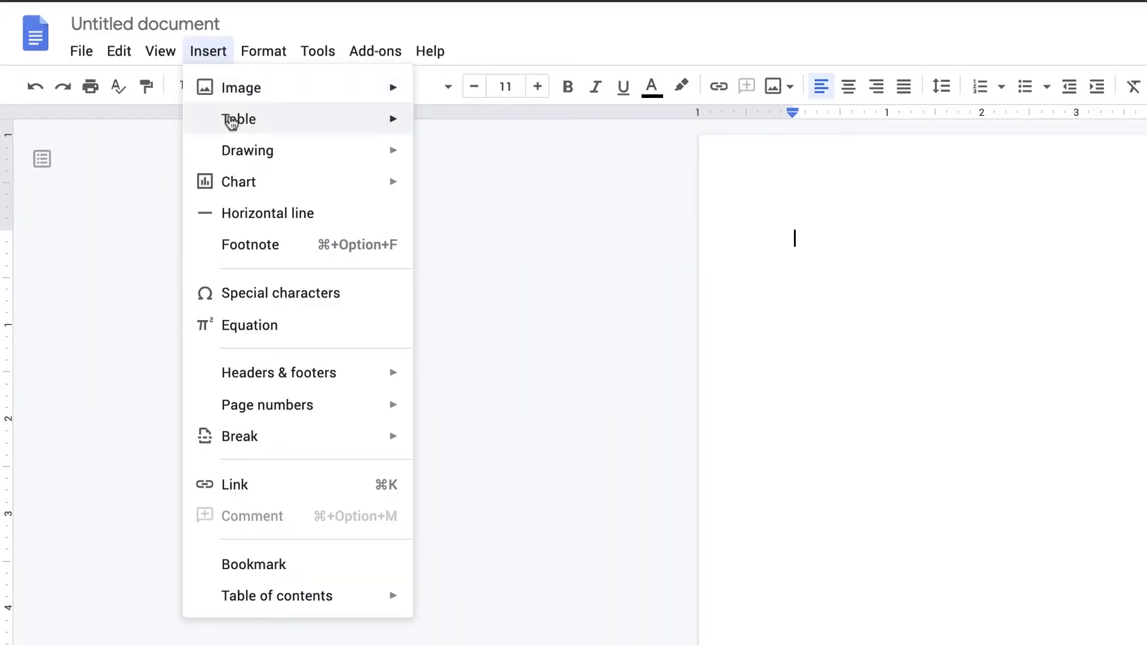
mouse_move(251, 150)
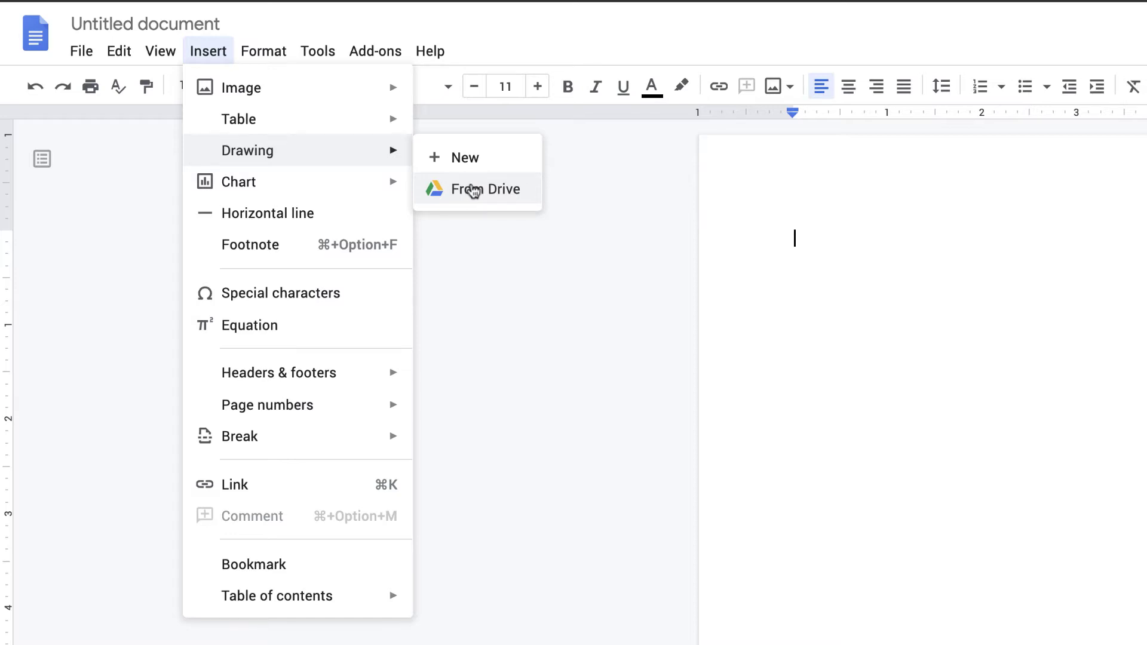
click(441, 226)
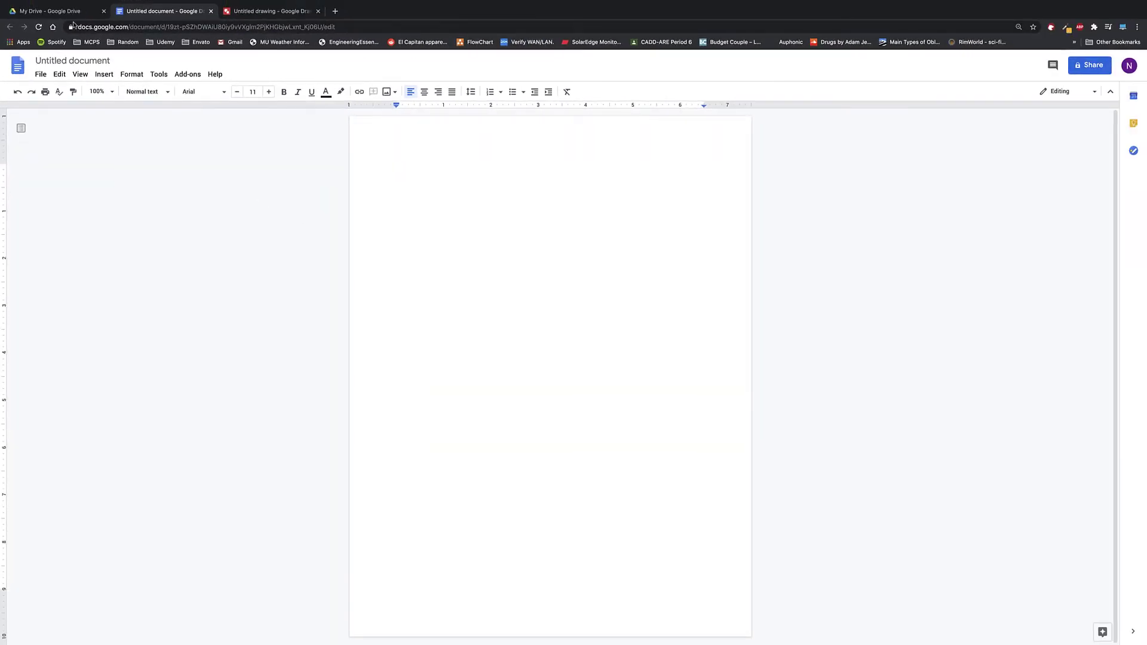
- Create a new blank Google Drawings file from My Drive via New > More
click(50, 10)
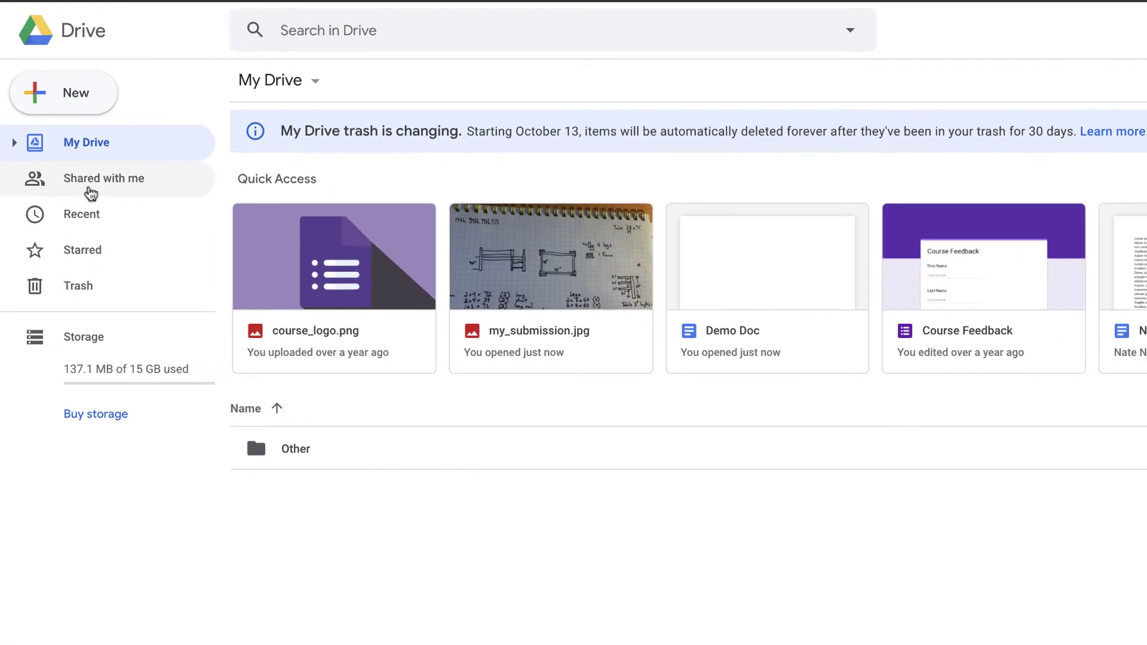
click(55, 103)
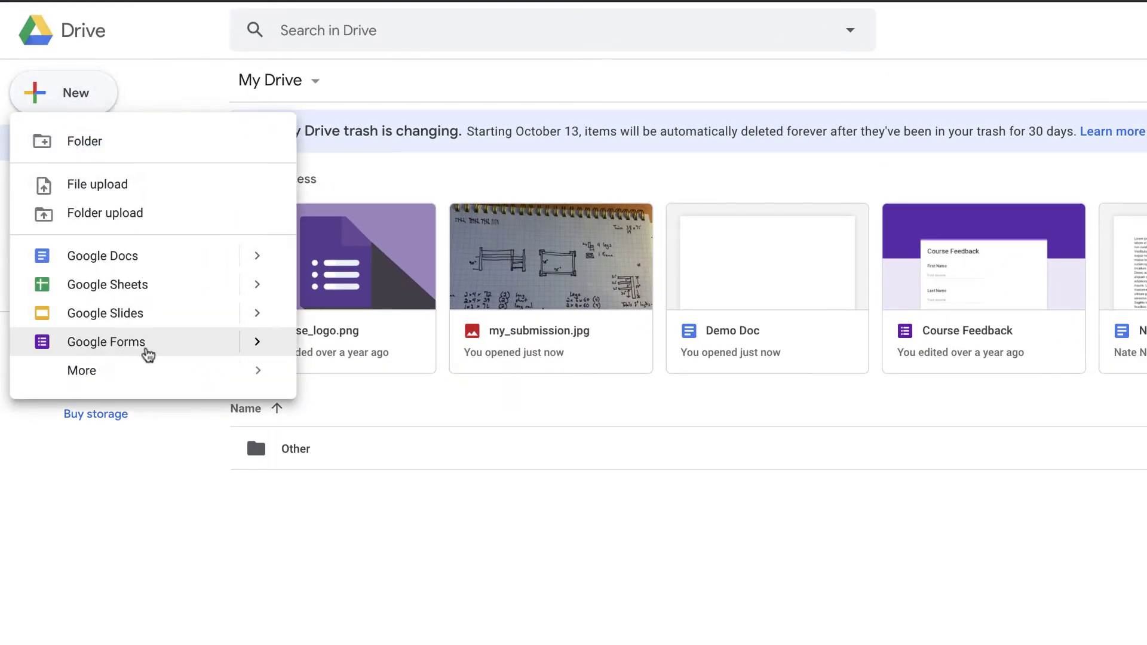
mouse_move(205, 378)
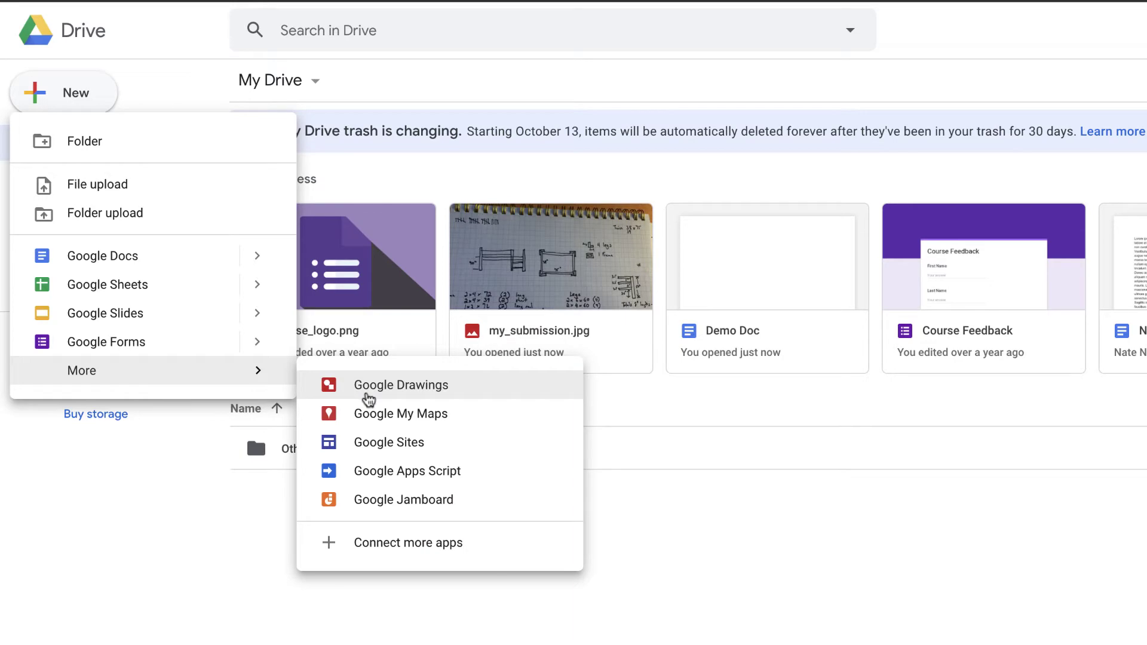
click(369, 398)
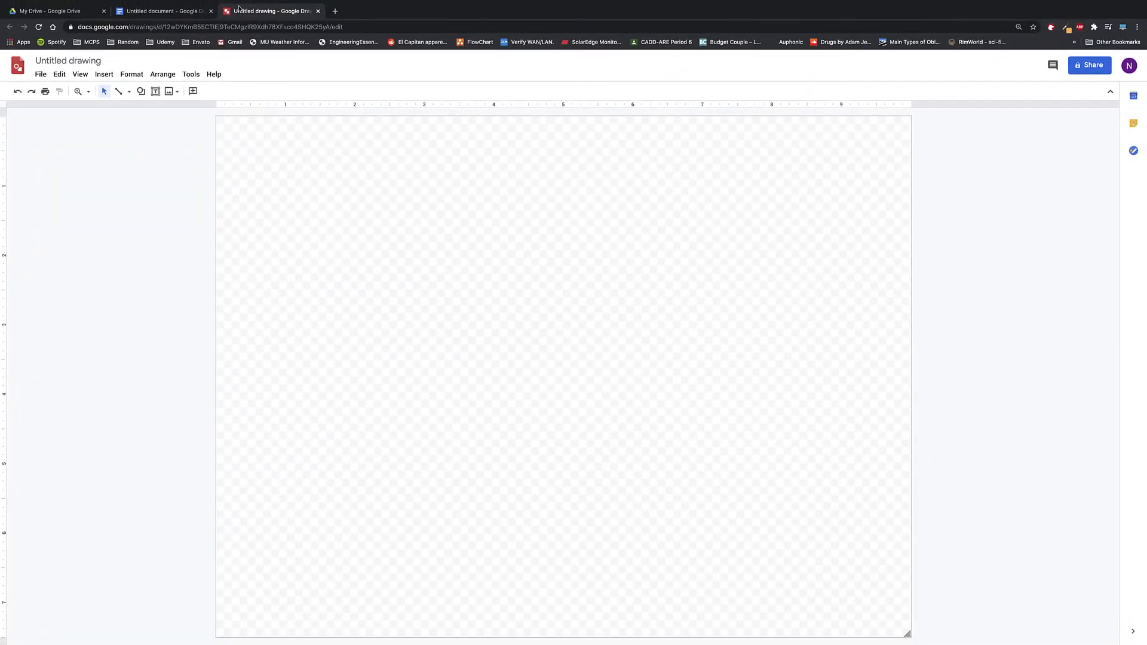
- Draw a large rectangle near the top centre of the canvas
click(141, 93)
mouse_move(147, 113)
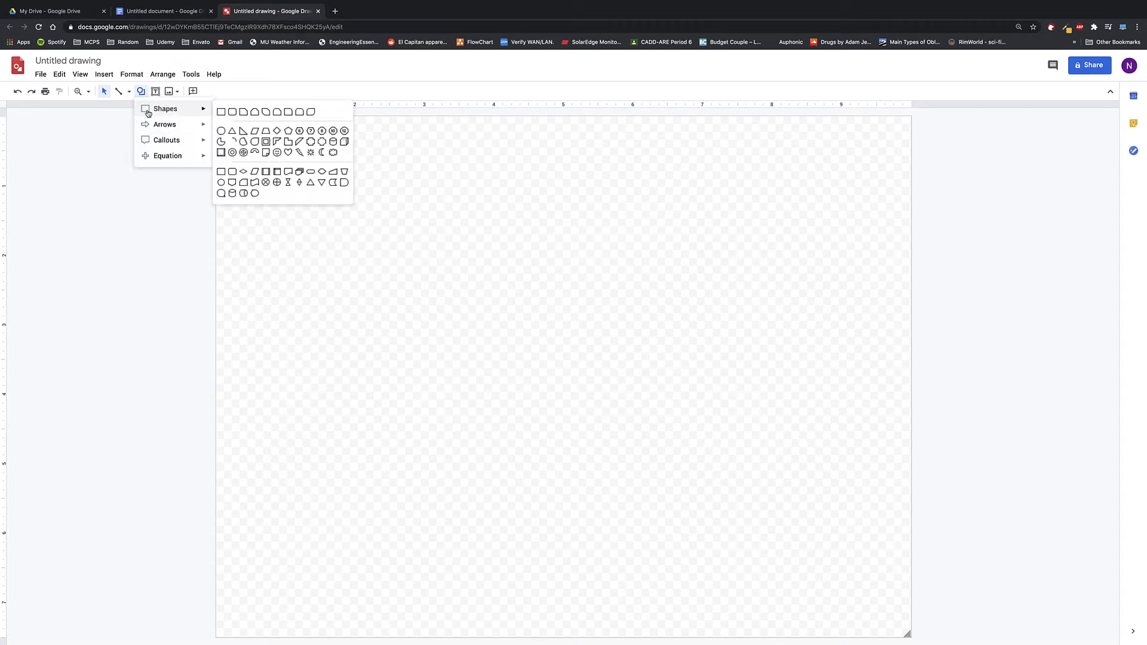
click(220, 112)
drag(430, 165, 672, 270)
- Label the rectangle 'Text' and centre-align it
double_click(488, 212)
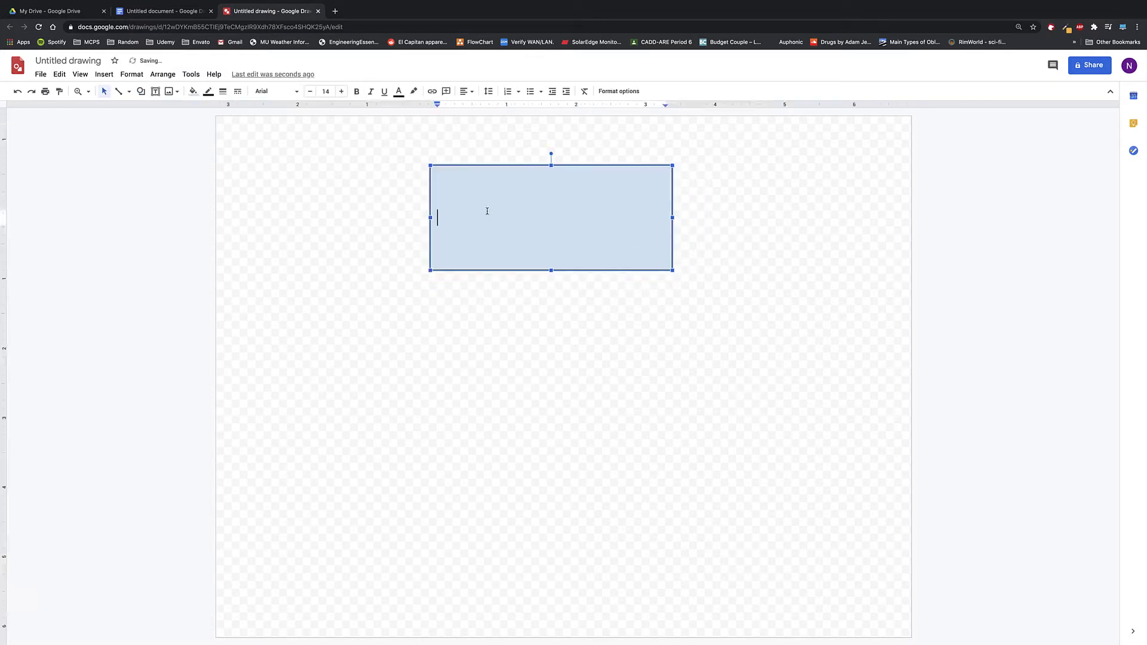
text(Text)
click(466, 91)
click(479, 108)
click(390, 232)
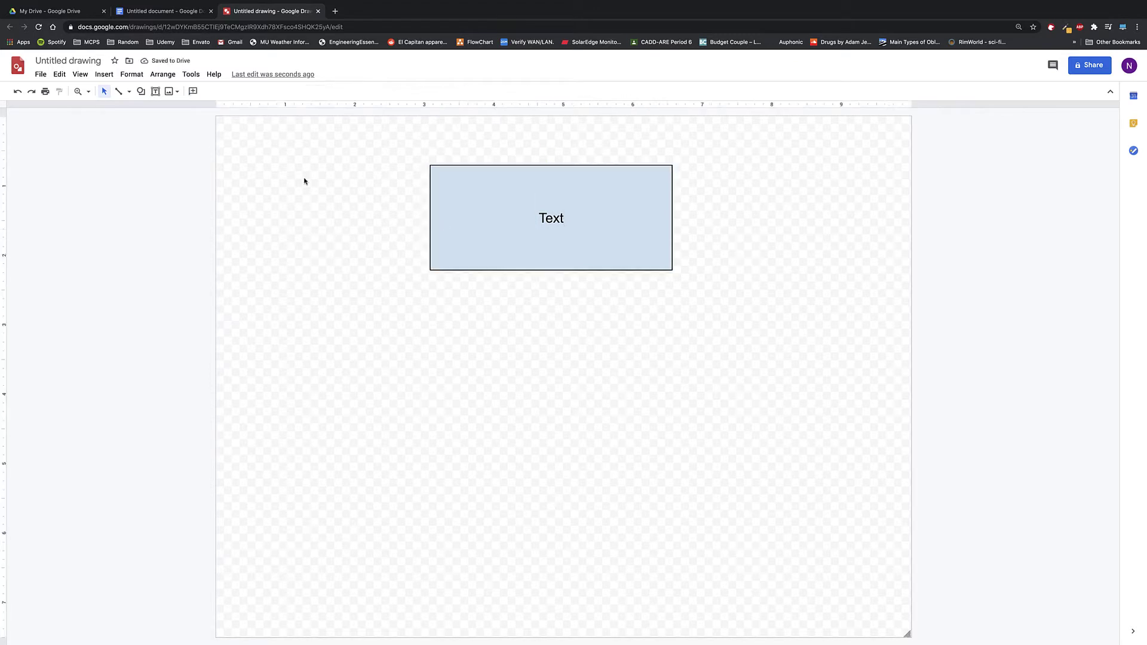
click(141, 92)
- Draw a small box at the lower left labelled 'Topic 1'
mouse_move(163, 115)
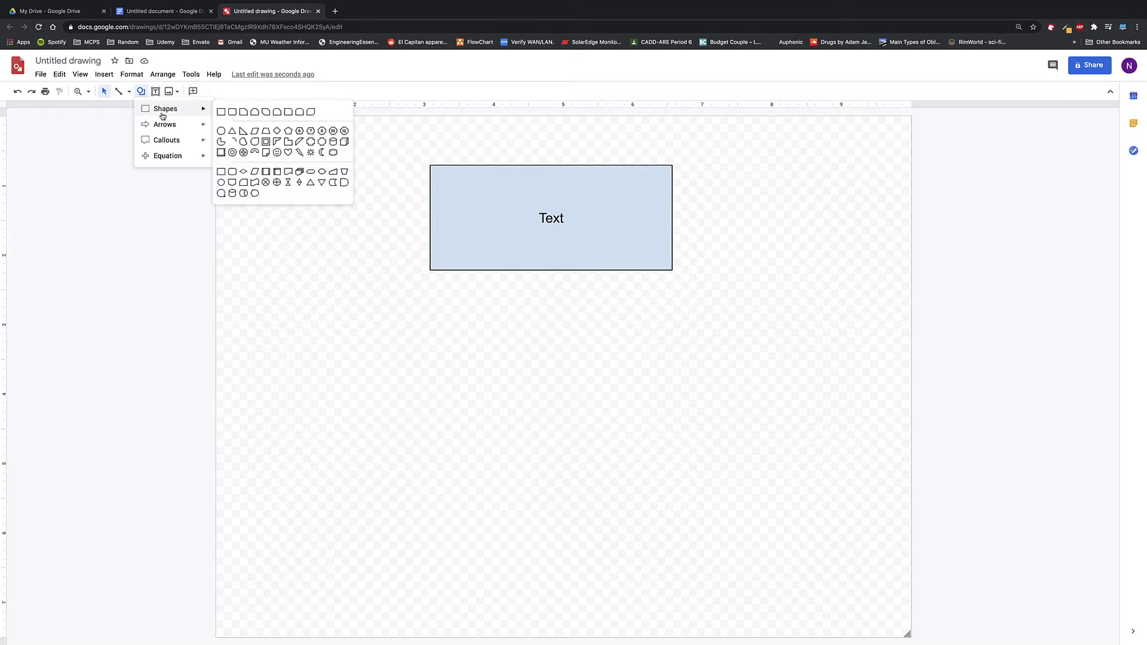
click(221, 112)
drag(272, 366, 374, 419)
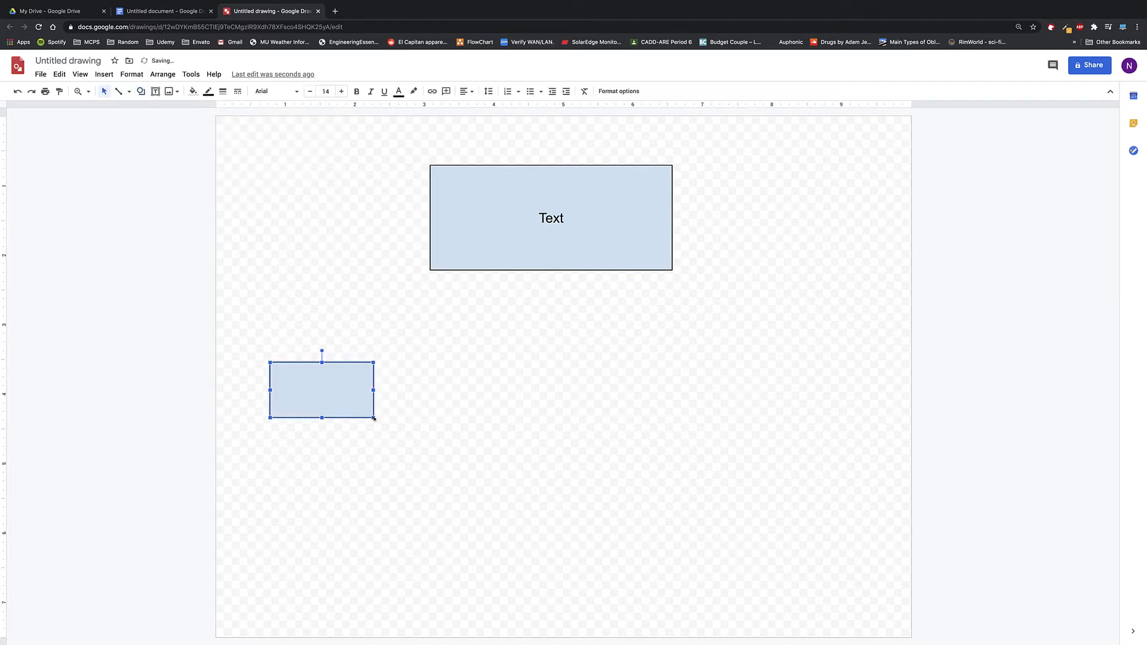
text(Topic 1)
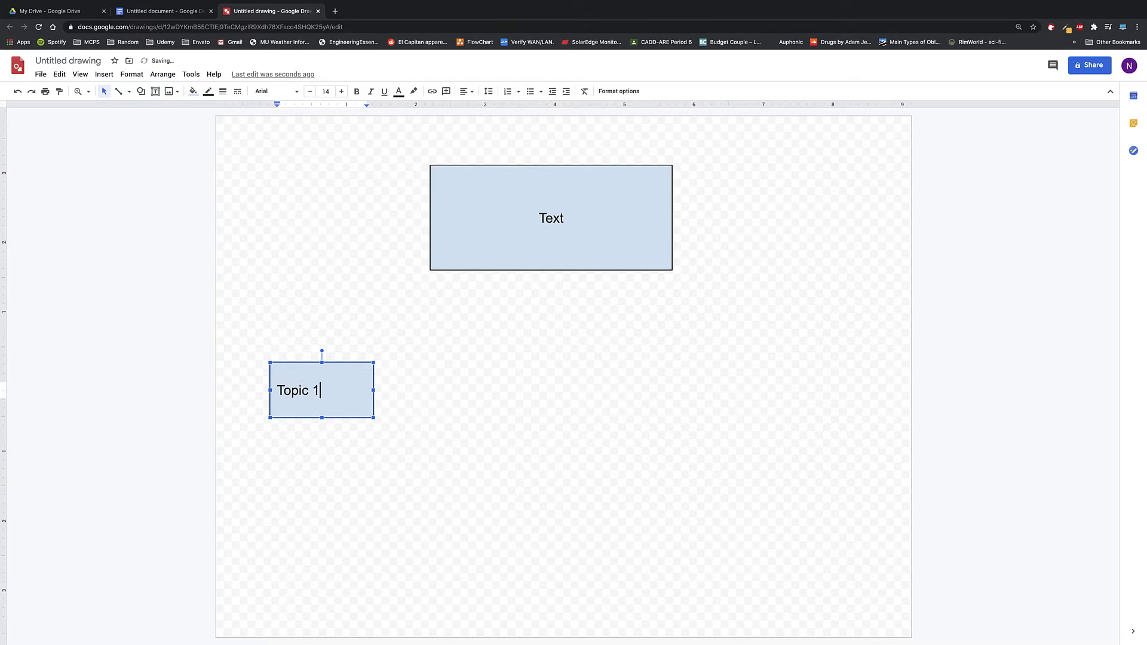
click(393, 364)
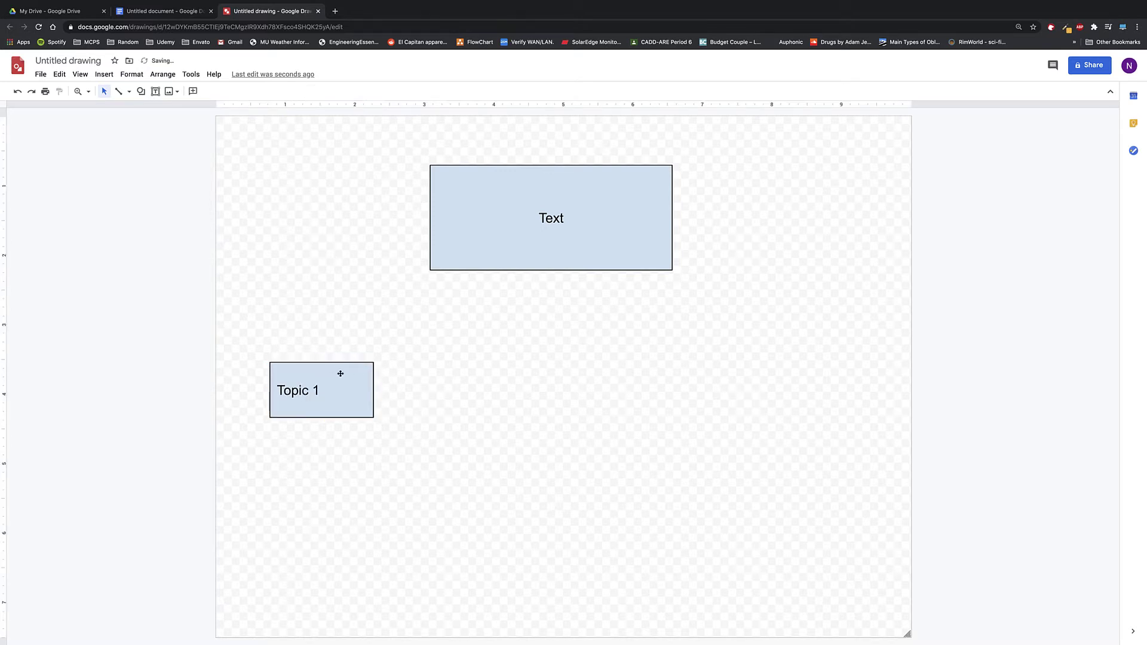
- Duplicate the Topic 1 box below the Text box's middle and relabel it 'Topic 2'
click(340, 374)
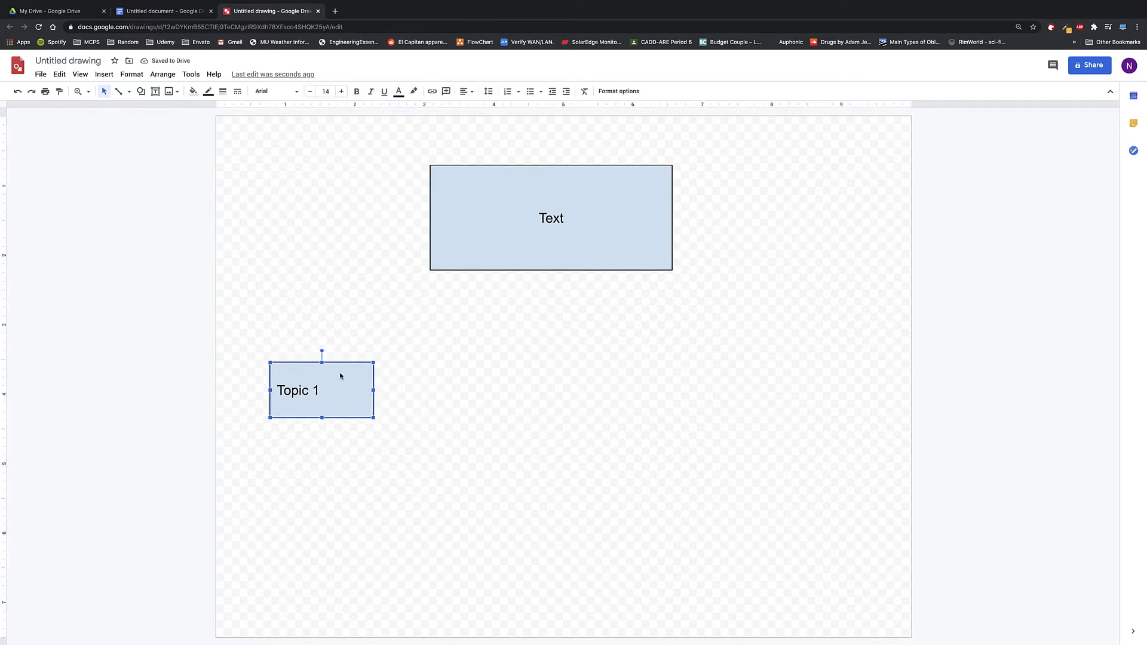
key(ctrl+d)
drag(373, 398, 552, 392)
click(550, 389)
key(BackSpace)
text(2)
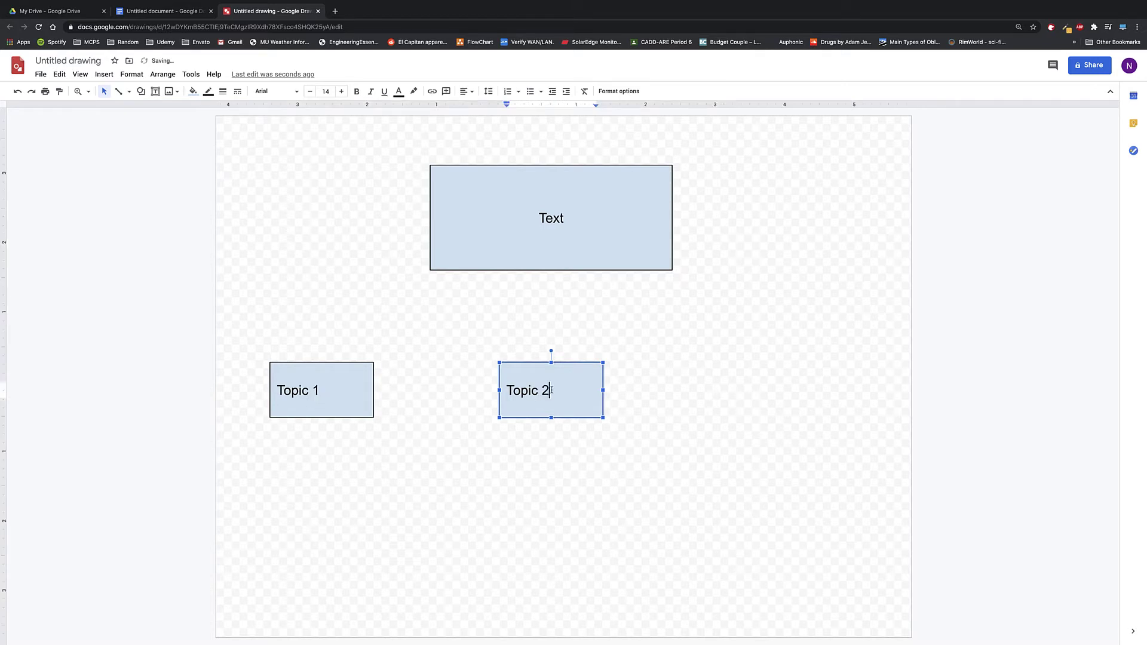
click(408, 452)
- Paste another copy to the right of Topic 2 and relabel it 'Topic 3'
key(ctrl+v)
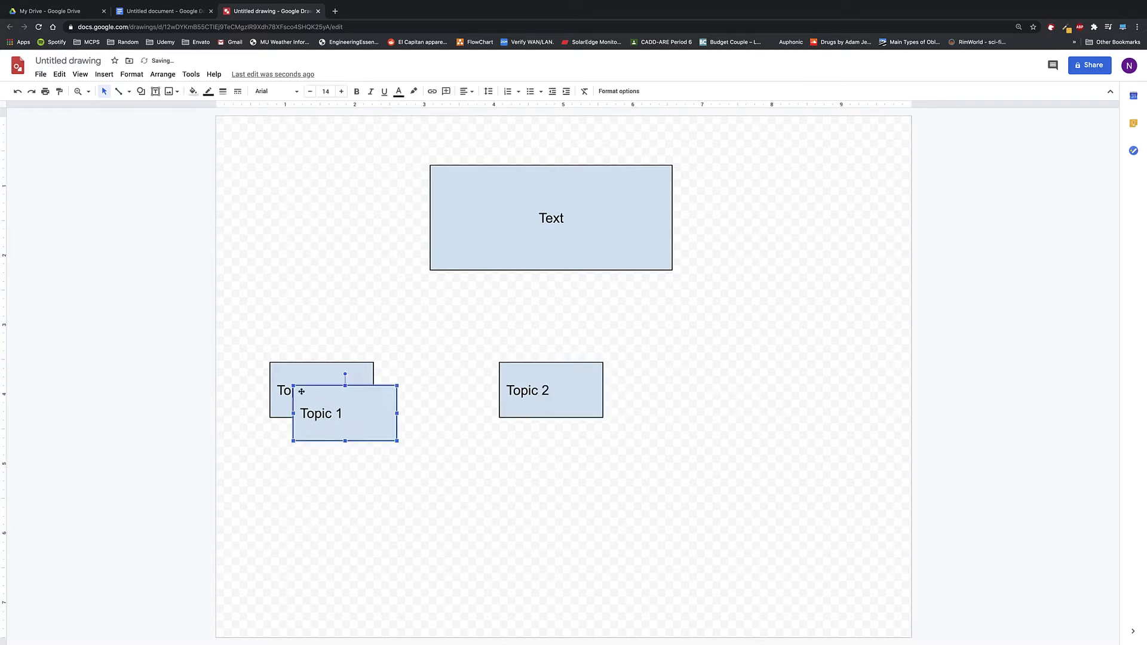
click(357, 424)
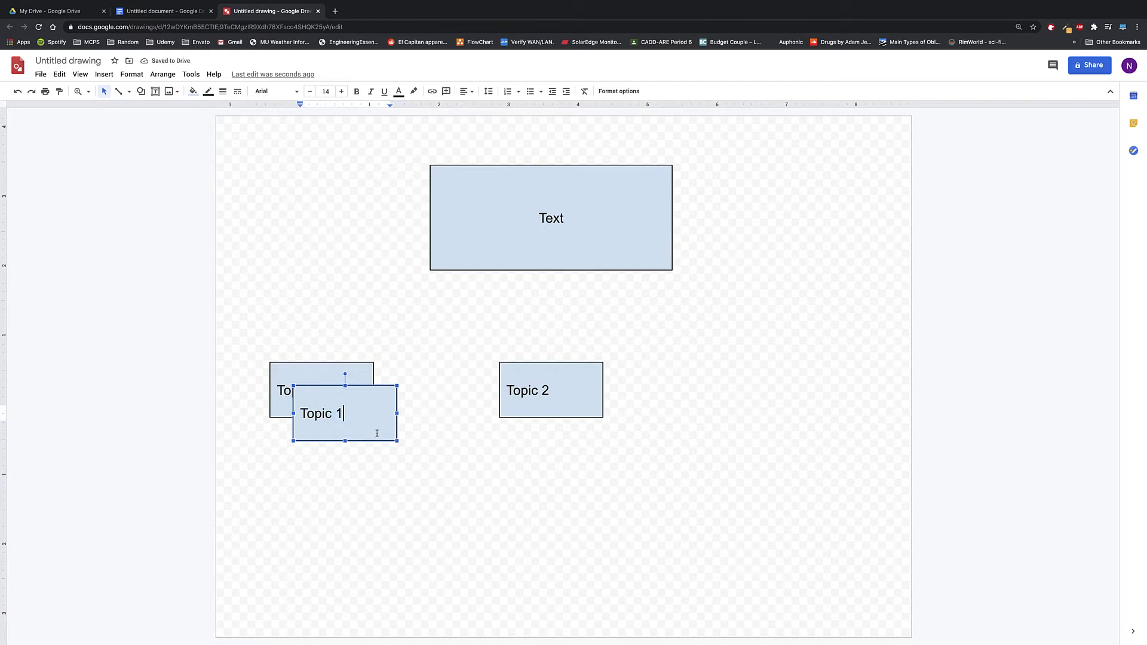
drag(377, 441, 796, 407)
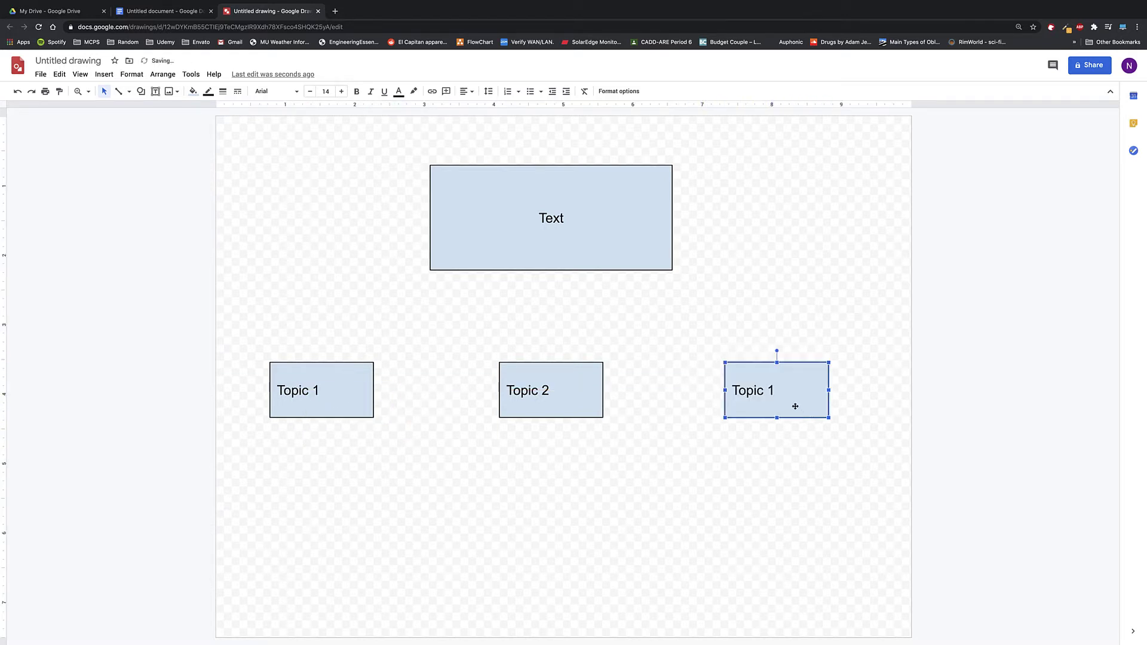
click(778, 391)
click(775, 390)
key(BackSpace)
text(3)
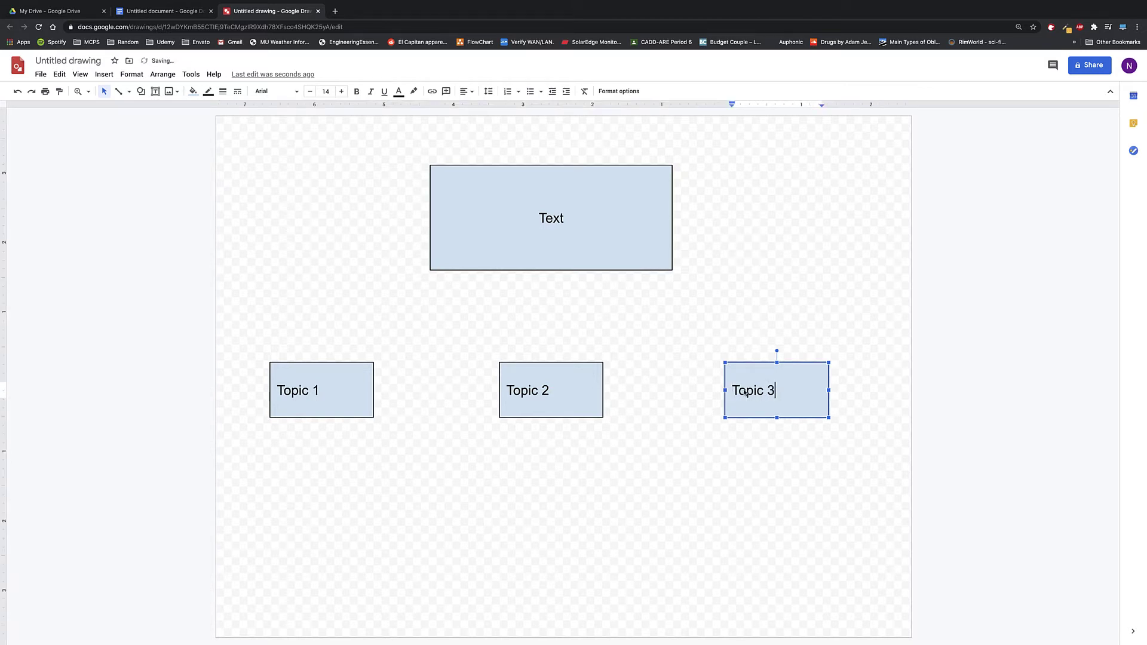
click(352, 273)
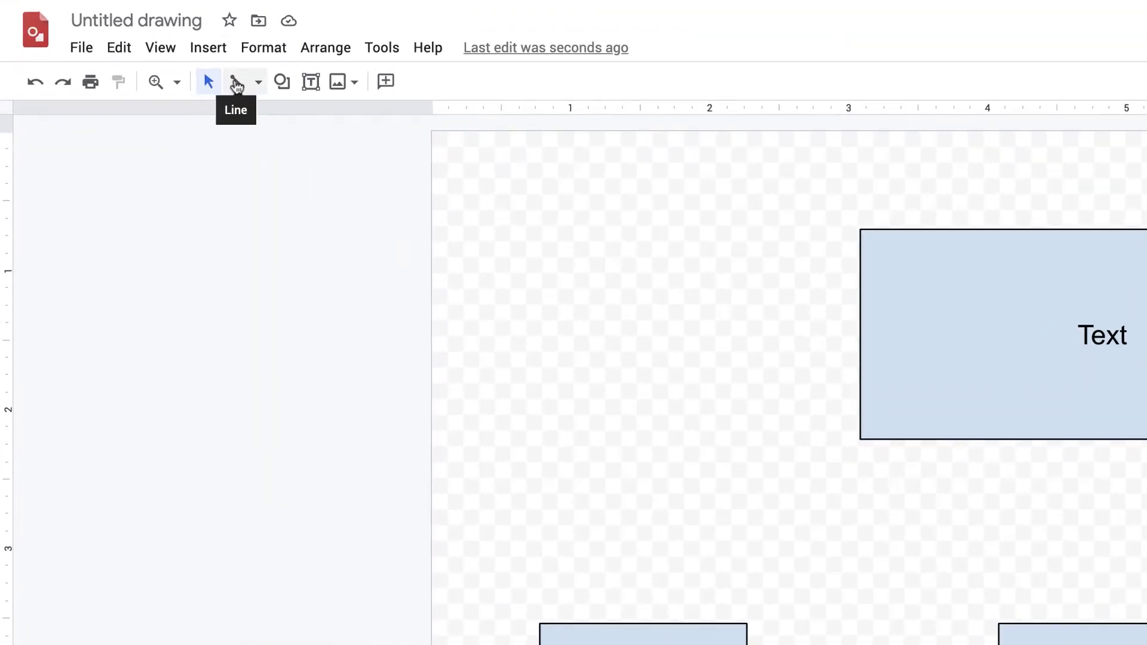
- Join the Text box to Topic 1 with an elbow connector
click(256, 83)
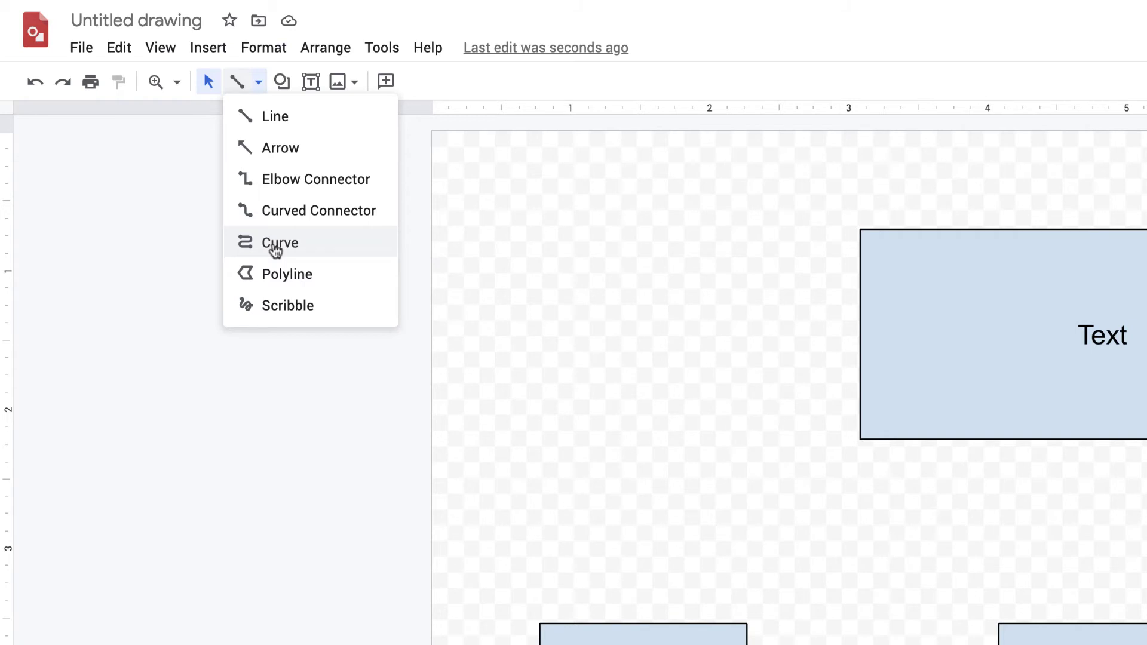
click(268, 179)
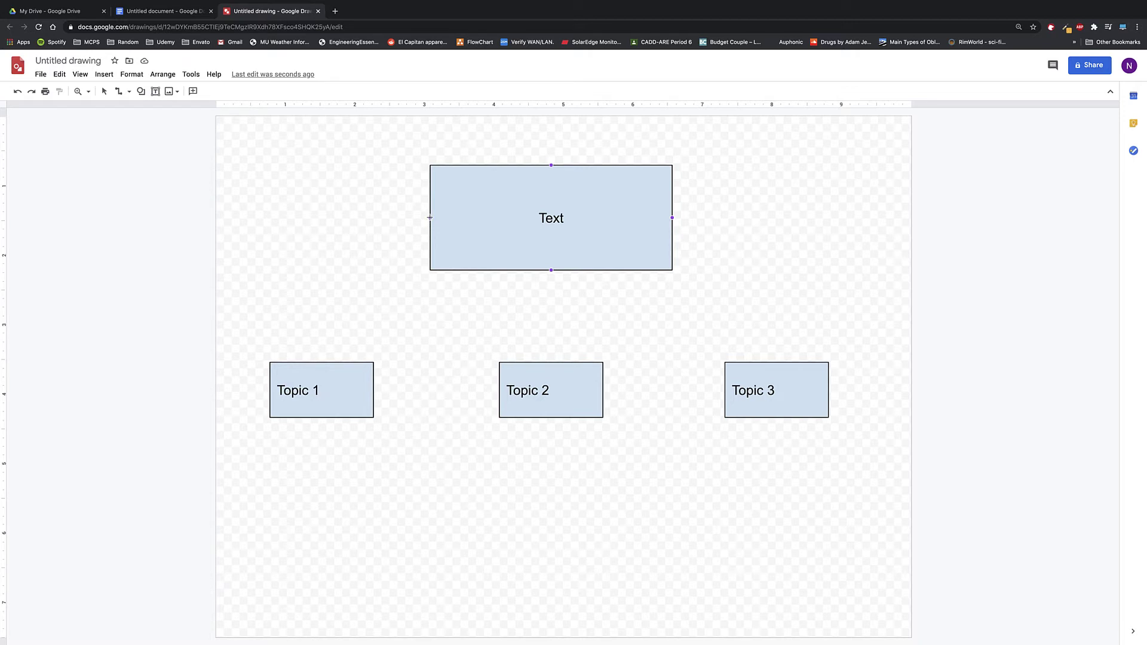
drag(431, 218, 321, 361)
drag(321, 361, 321, 361)
click(227, 202)
- Connect the Text box to Topic 3 and Topic 2 with elbow connectors
click(117, 92)
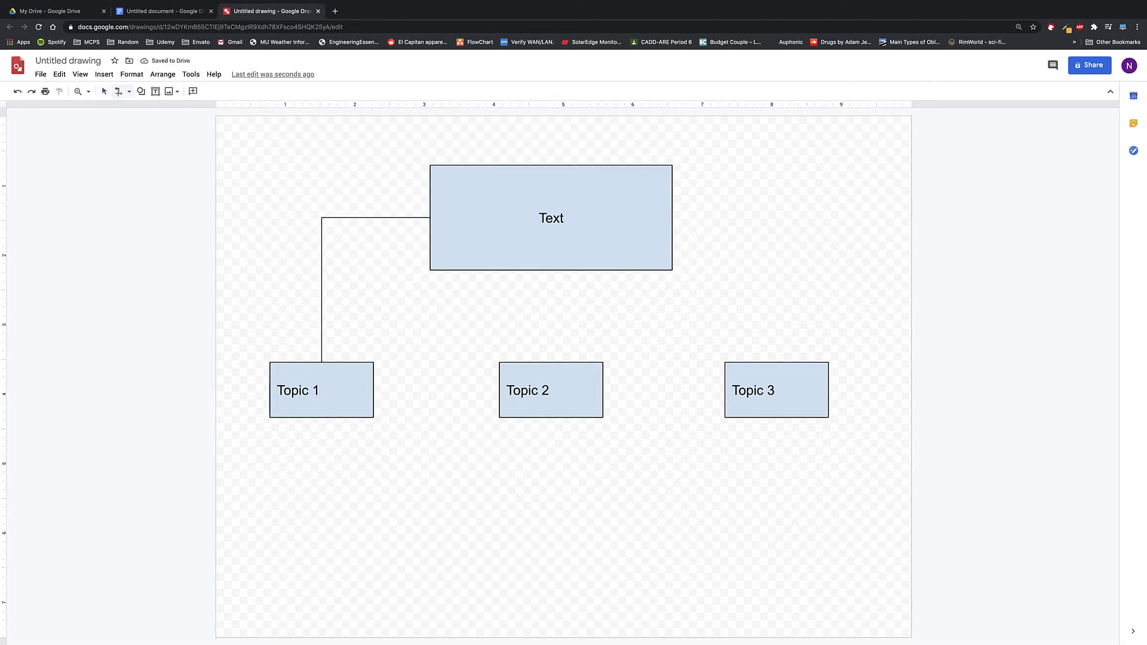
drag(673, 218, 776, 362)
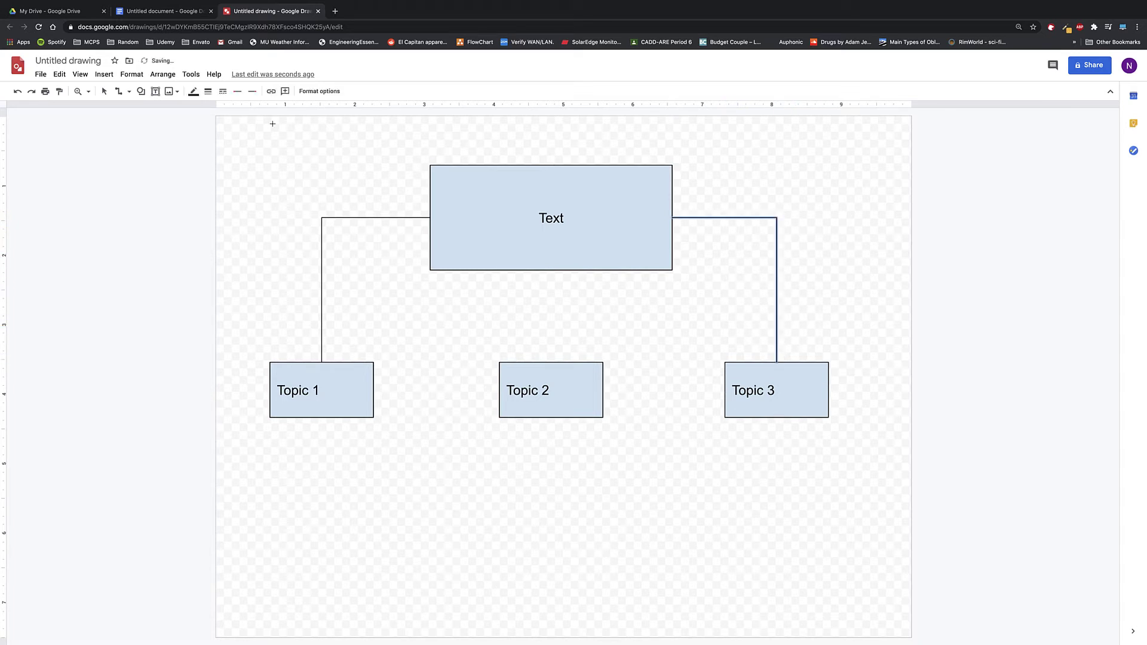
drag(551, 270, 550, 361)
click(246, 236)
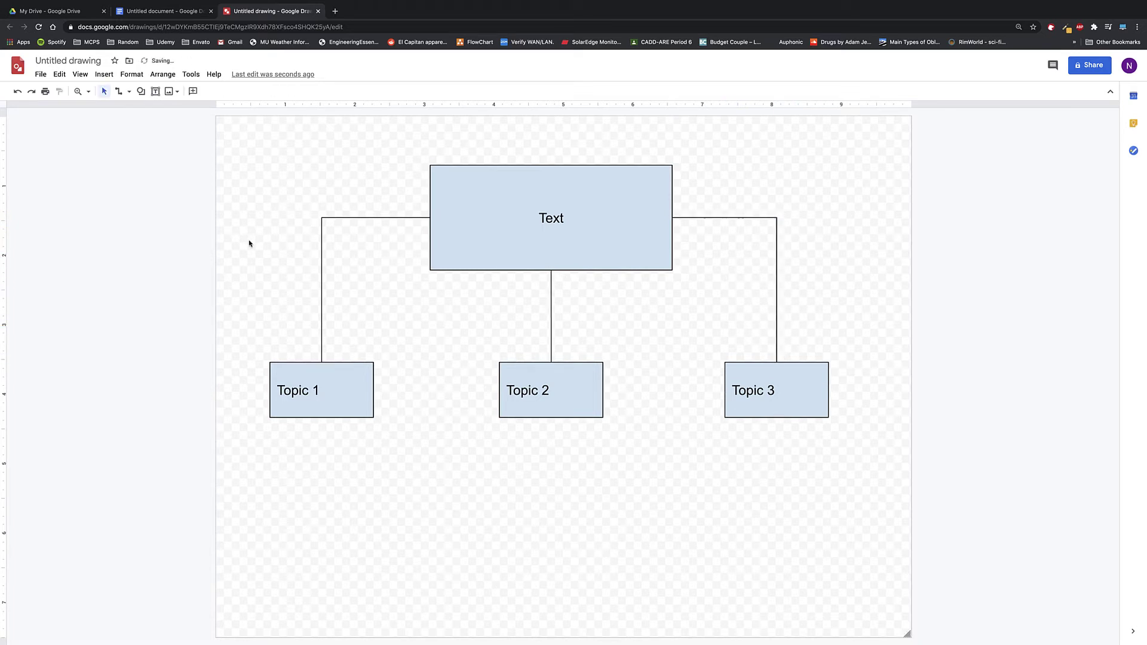
- Nudge Topic 1 slightly up and left and adjust its connector
mouse_move(358, 386)
mouse_down()
mouse_move(424, 359)
mouse_move(314, 379)
mouse_move(353, 241)
mouse_move(343, 375)
mouse_up()
drag(313, 217, 335, 261)
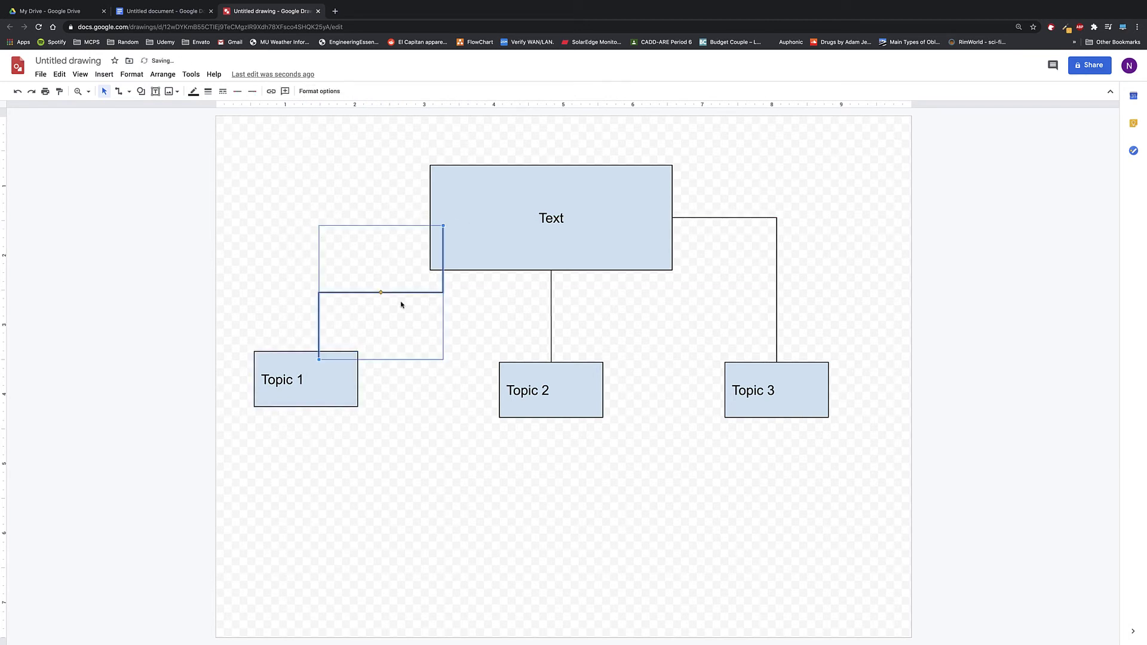
click(424, 355)
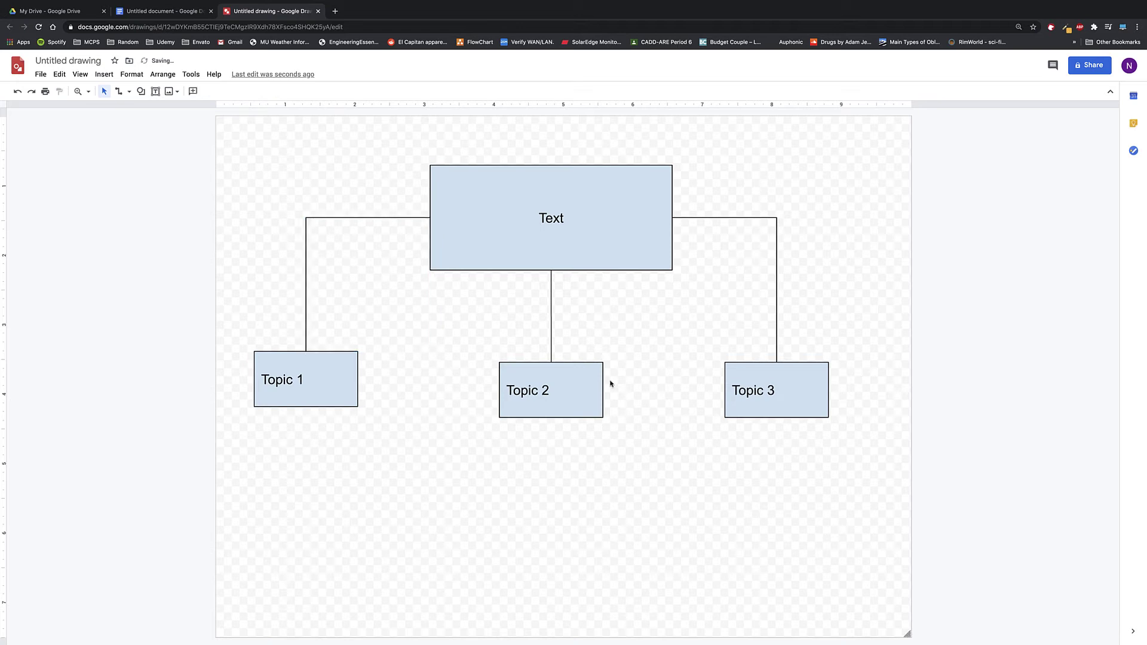
click(141, 91)
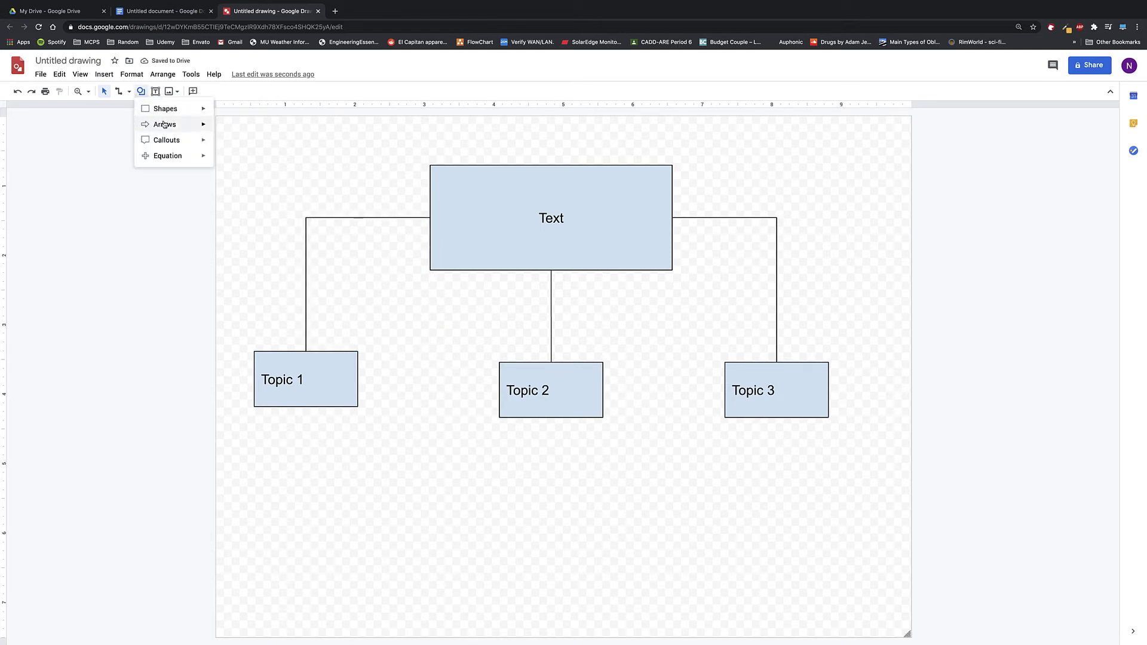
- Draw a rounded rectangle below Topic 1 labelled 'Fact 1'
mouse_move(167, 113)
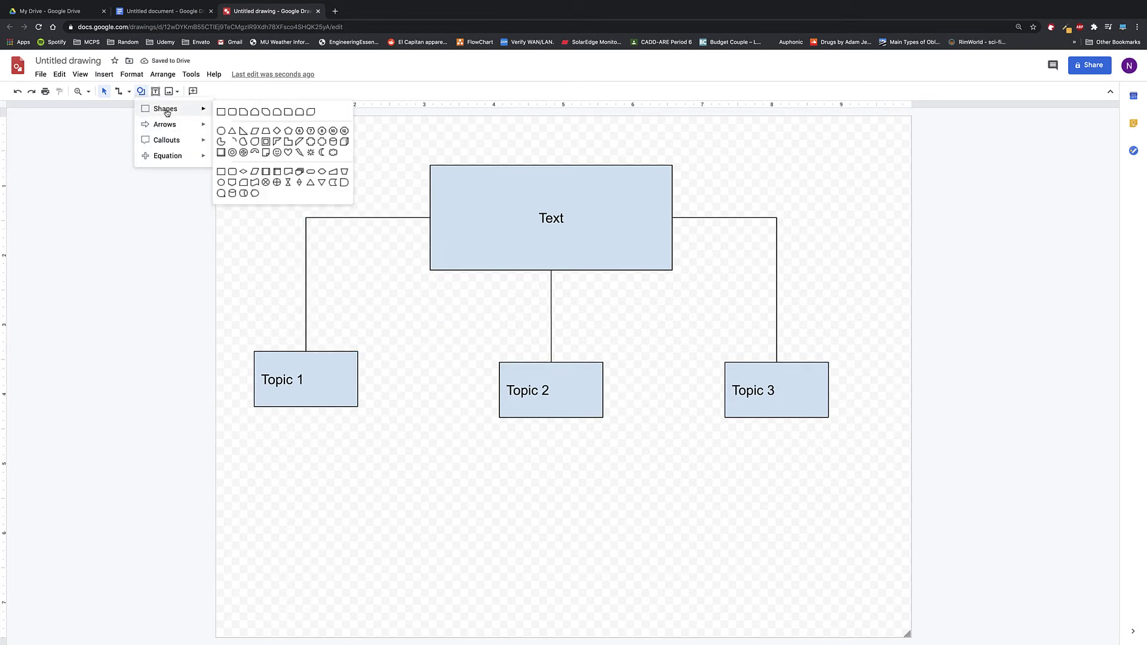
click(233, 112)
drag(340, 456, 421, 508)
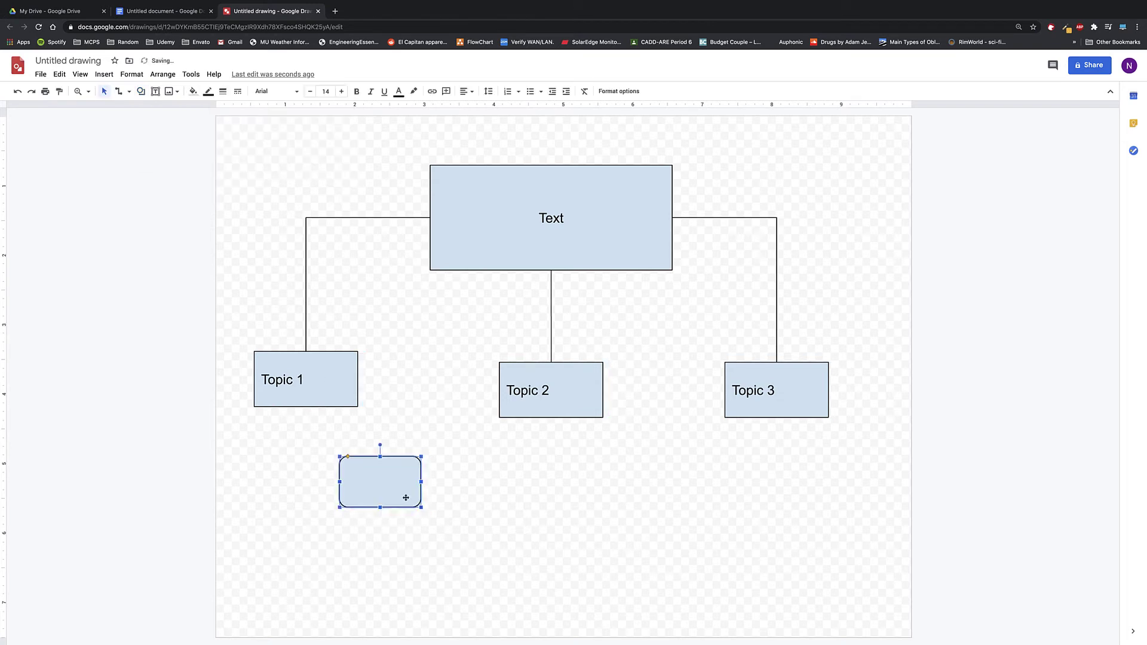
double_click(372, 486)
text(Fac)
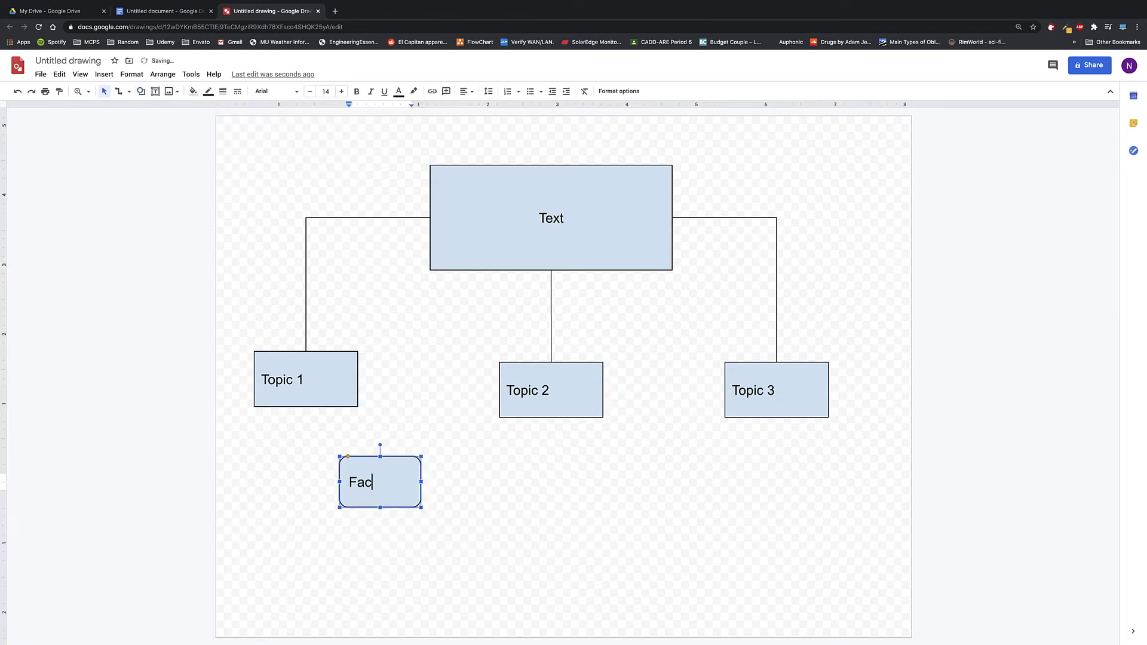
key(BackSpace)
text(t 1)
click(369, 434)
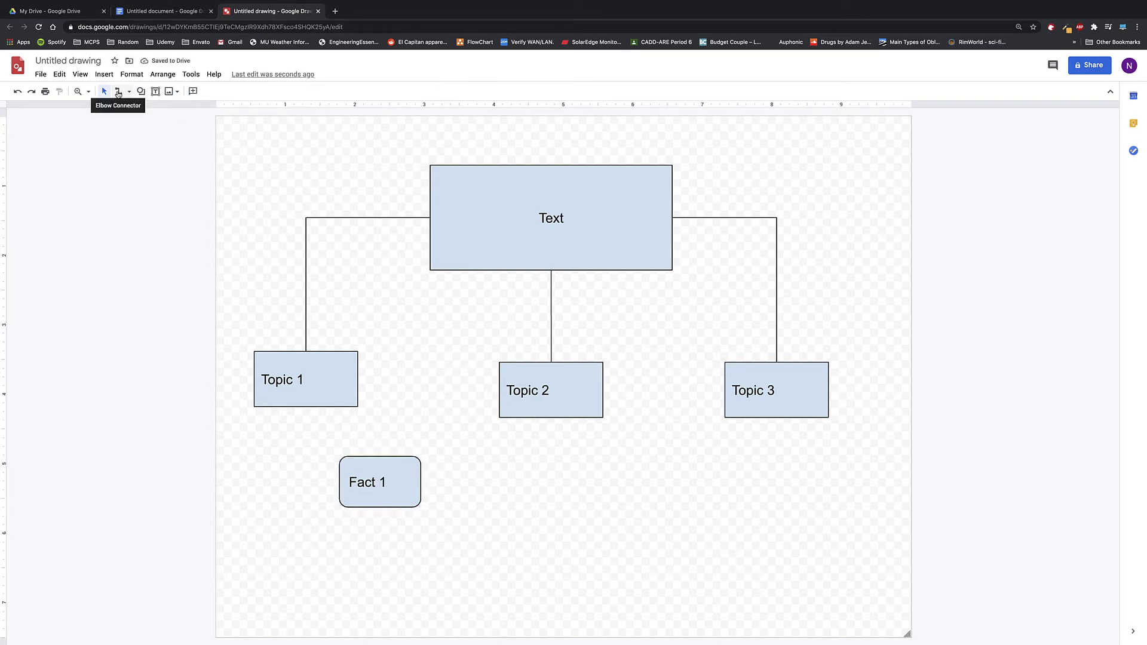
- Link Topic 1 to the top of Fact 1 with a curved connector
click(129, 91)
click(133, 156)
mouse_move(357, 379)
mouse_down()
mouse_move(396, 442)
mouse_move(380, 457)
mouse_up()
click(307, 462)
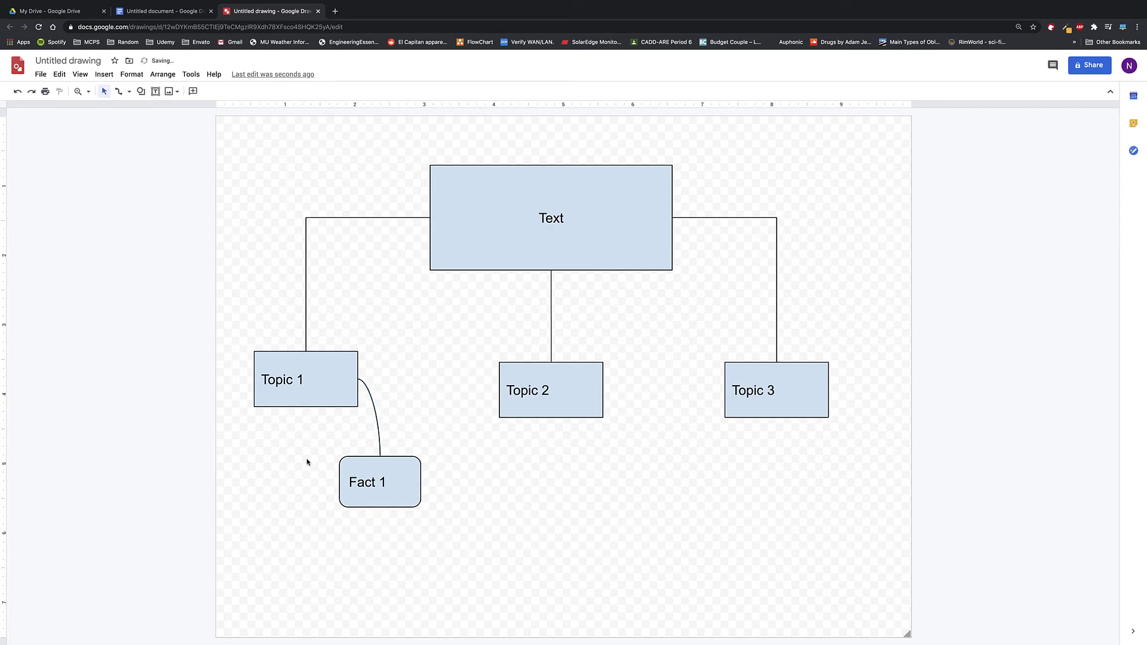
- Set the Text–Topic 1 and Text–Topic 2 elbow connectors to 4px line weight
click(341, 218)
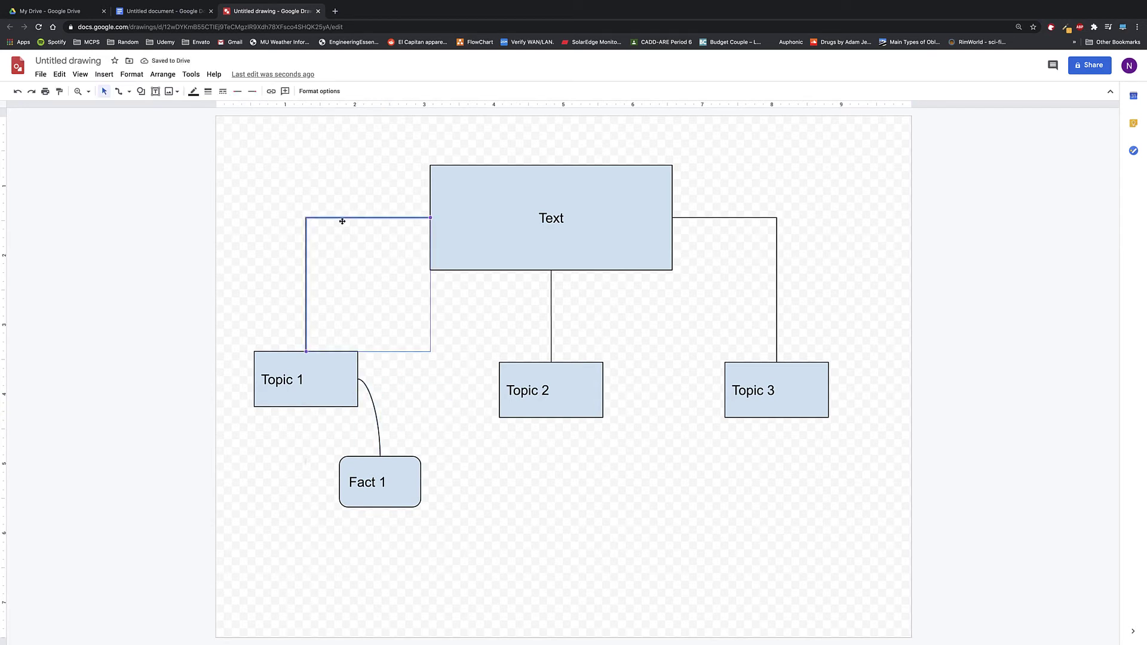
click(193, 91)
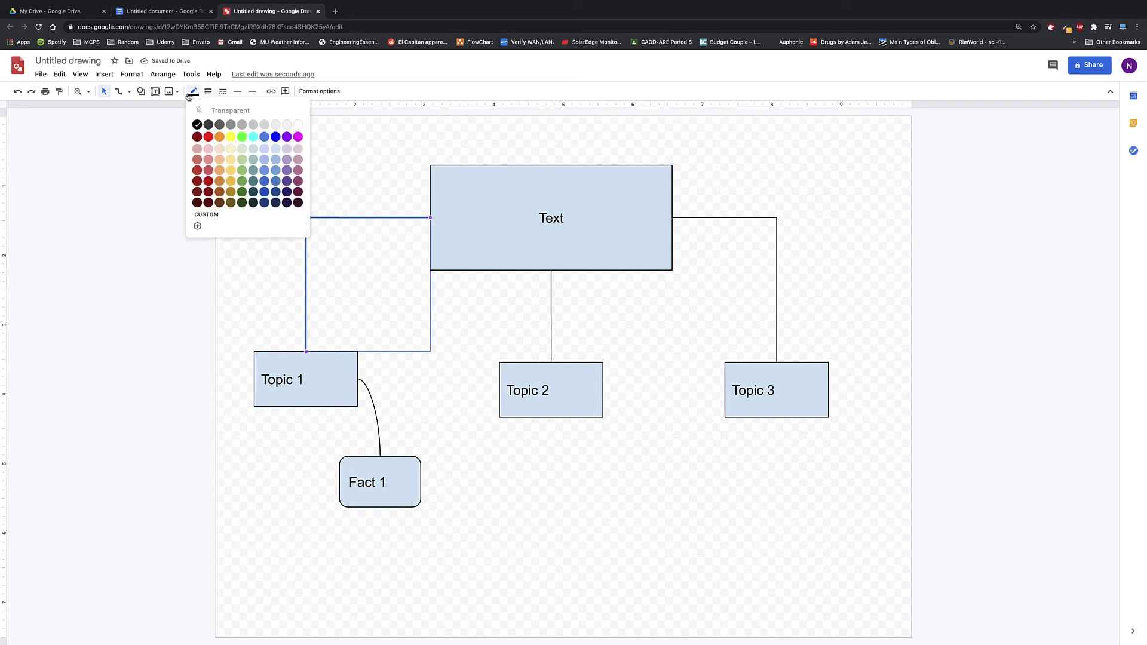
click(208, 90)
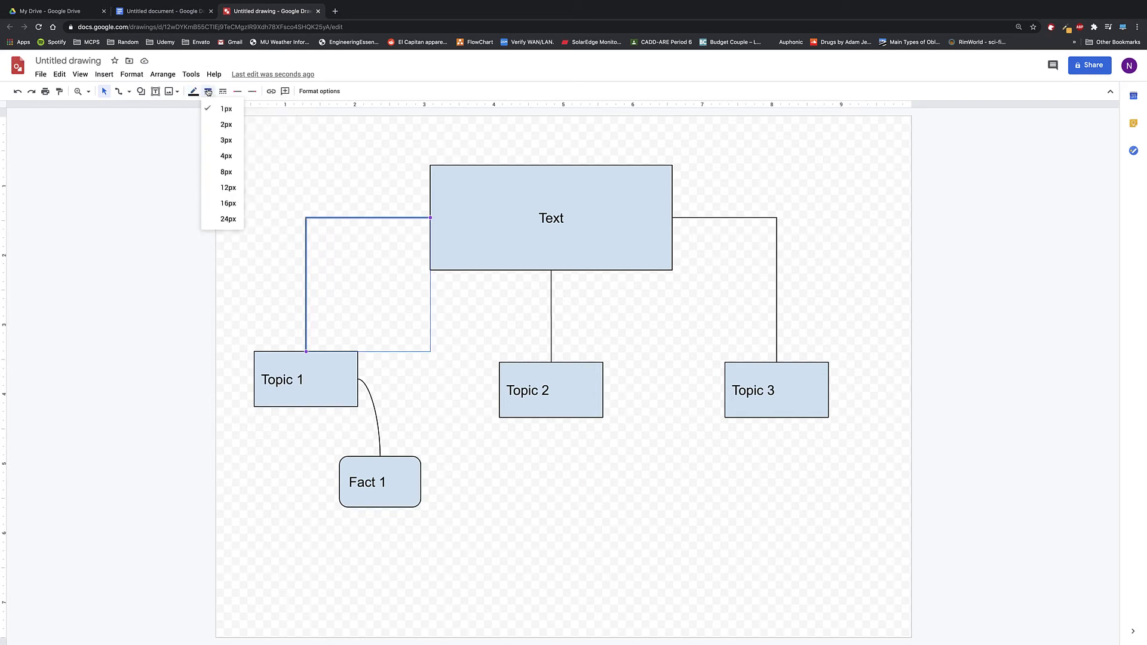
click(222, 158)
click(551, 302)
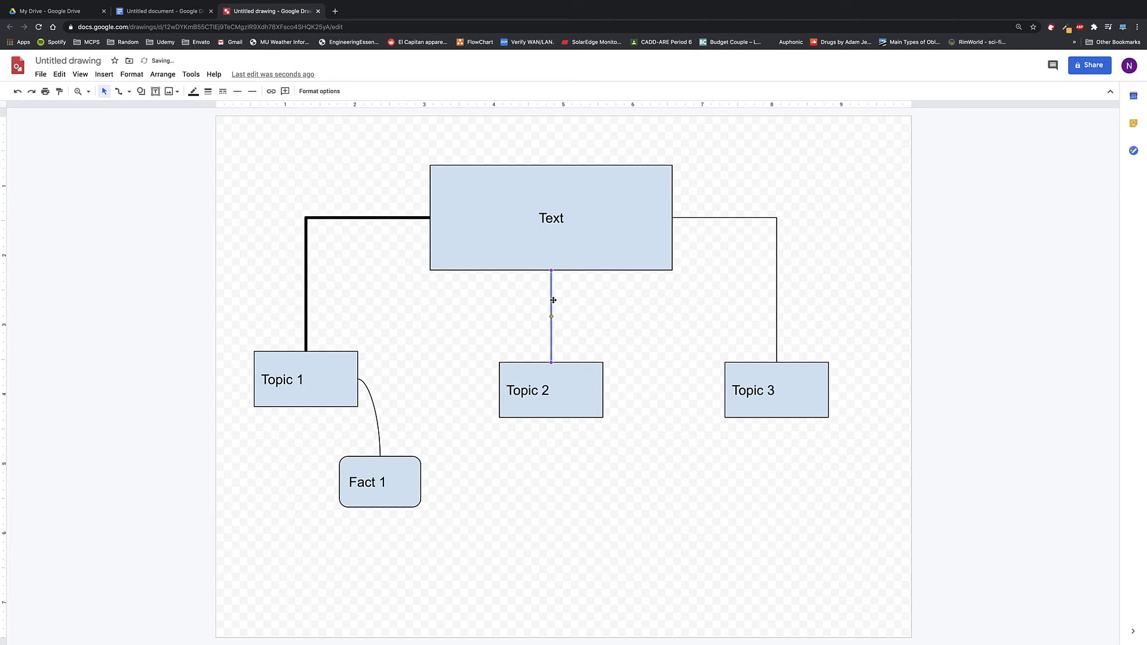
click(208, 90)
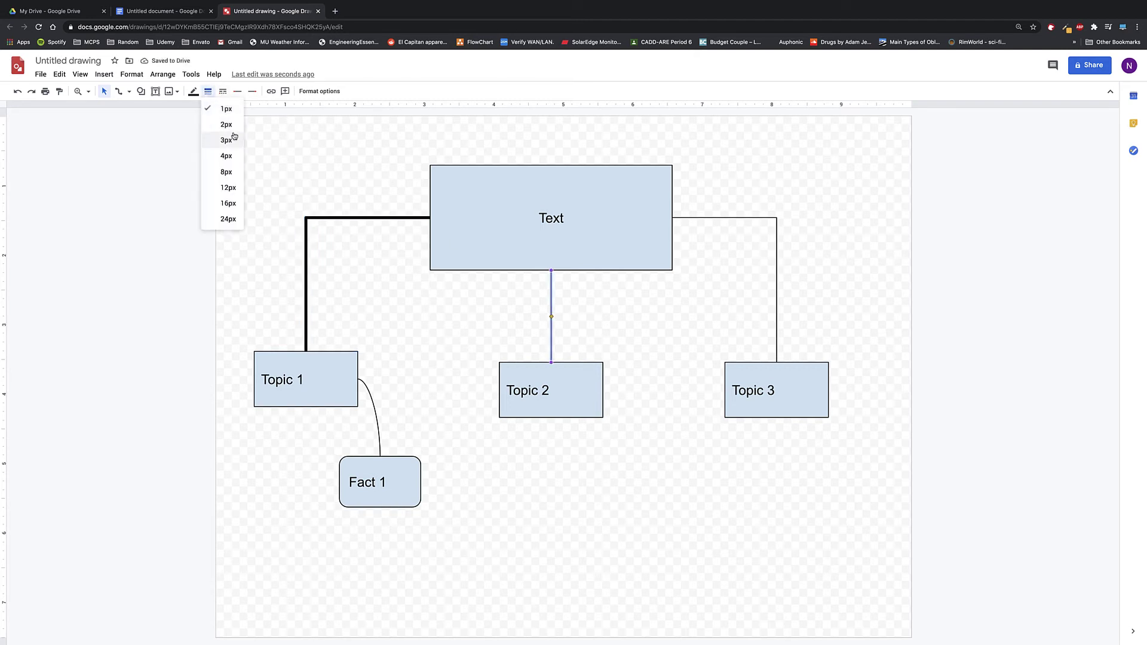
click(222, 157)
click(100, 145)
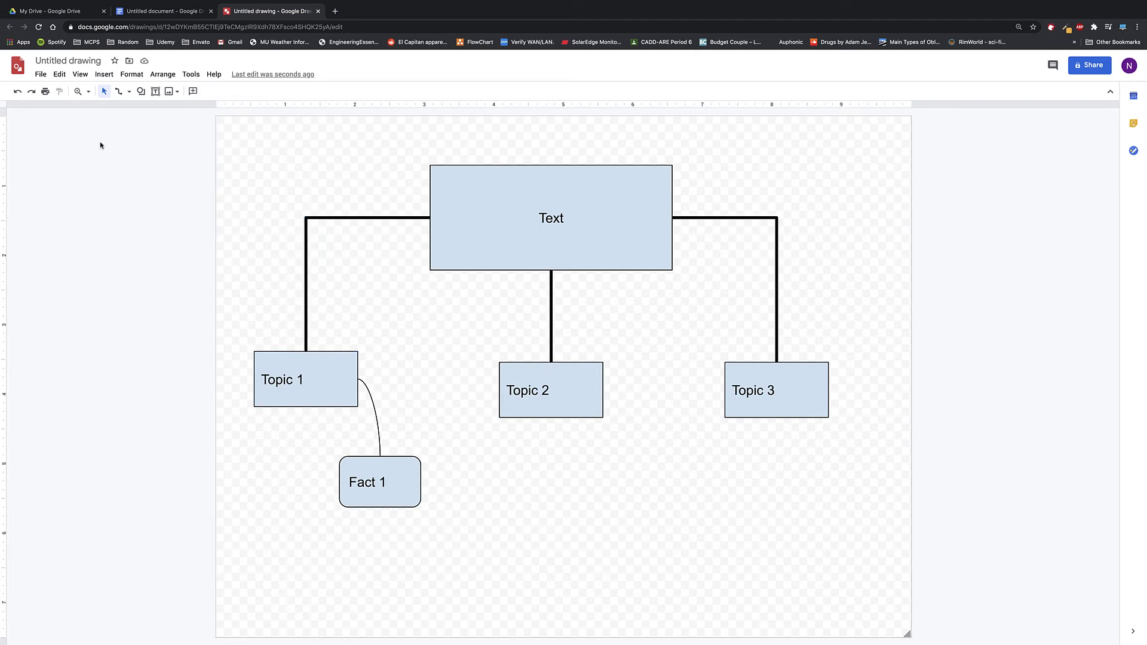
click(41, 76)
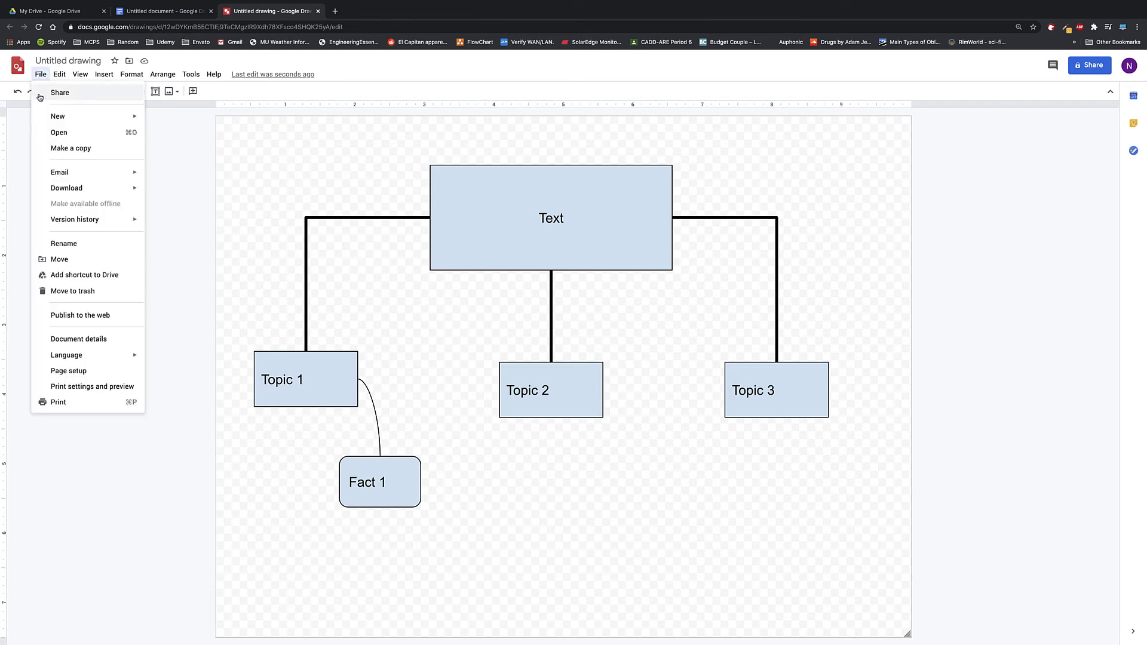
- Look over the File > Download formats, then return to the Untitled document
mouse_move(115, 191)
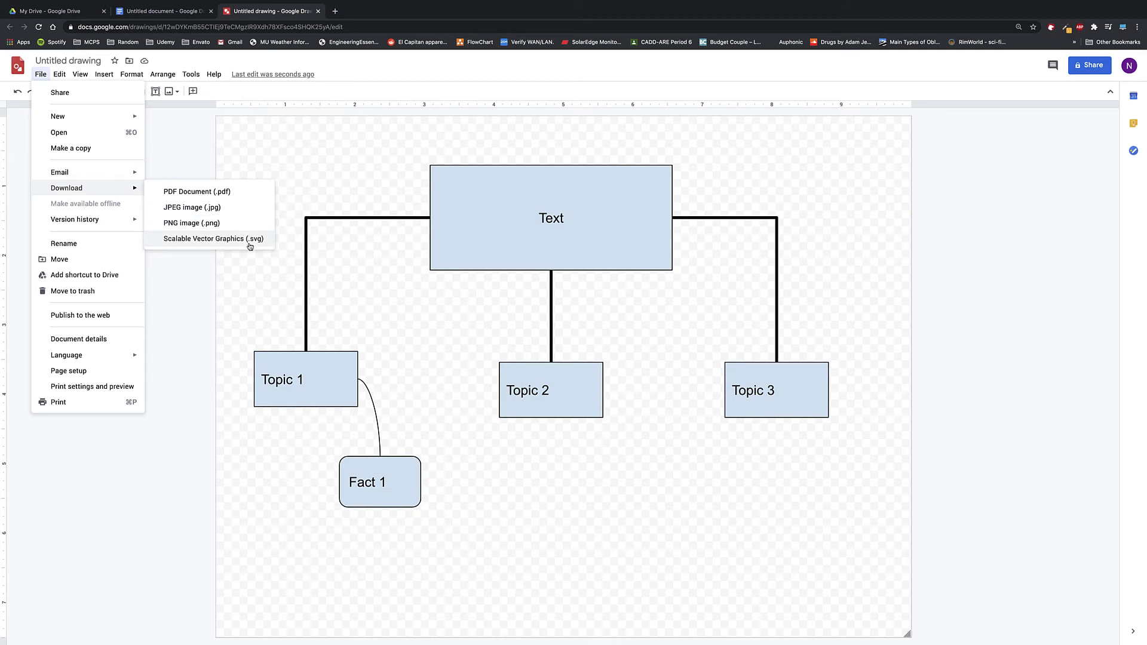
click(317, 158)
click(173, 11)
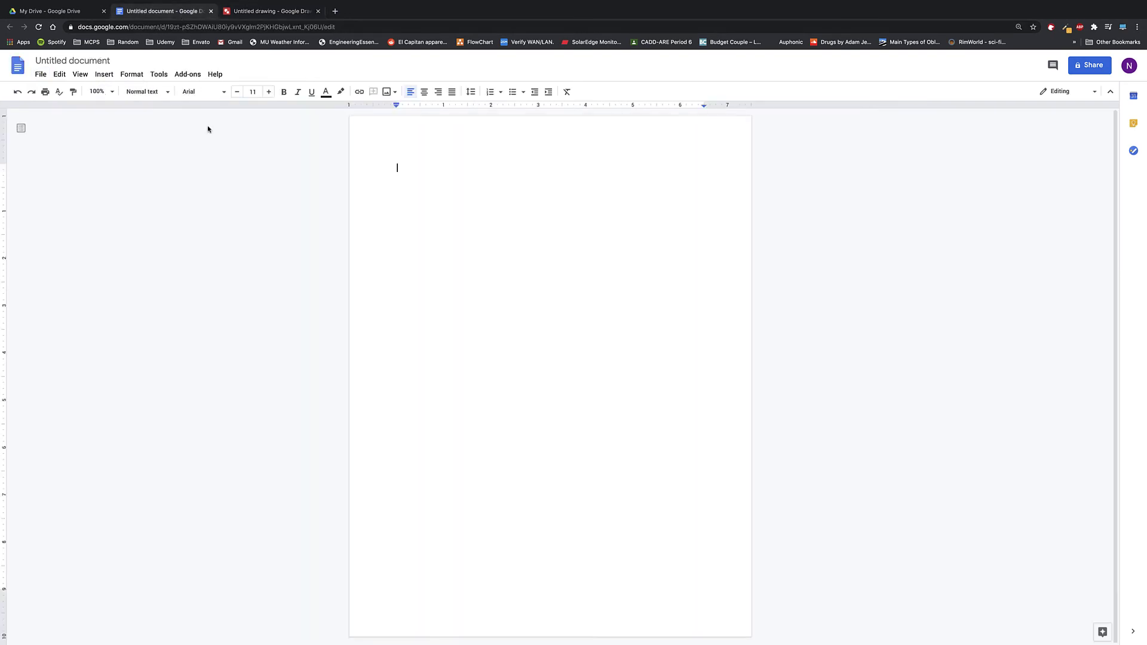
- Insert the Untitled drawing from Drive into the document, linked to its source
click(108, 78)
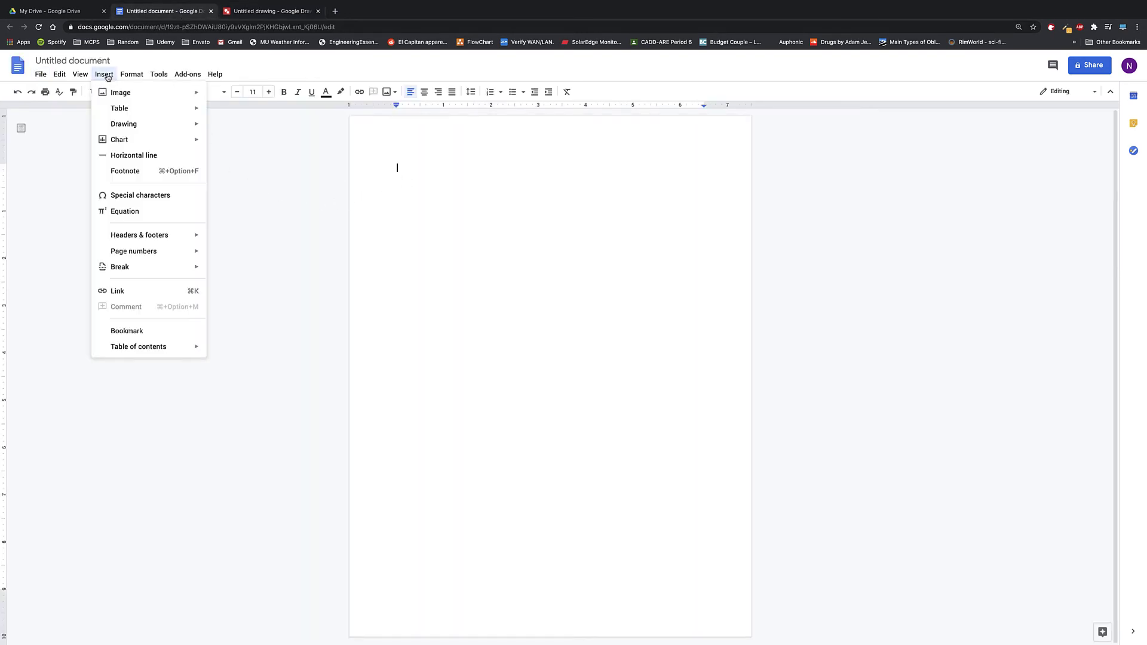
mouse_move(138, 127)
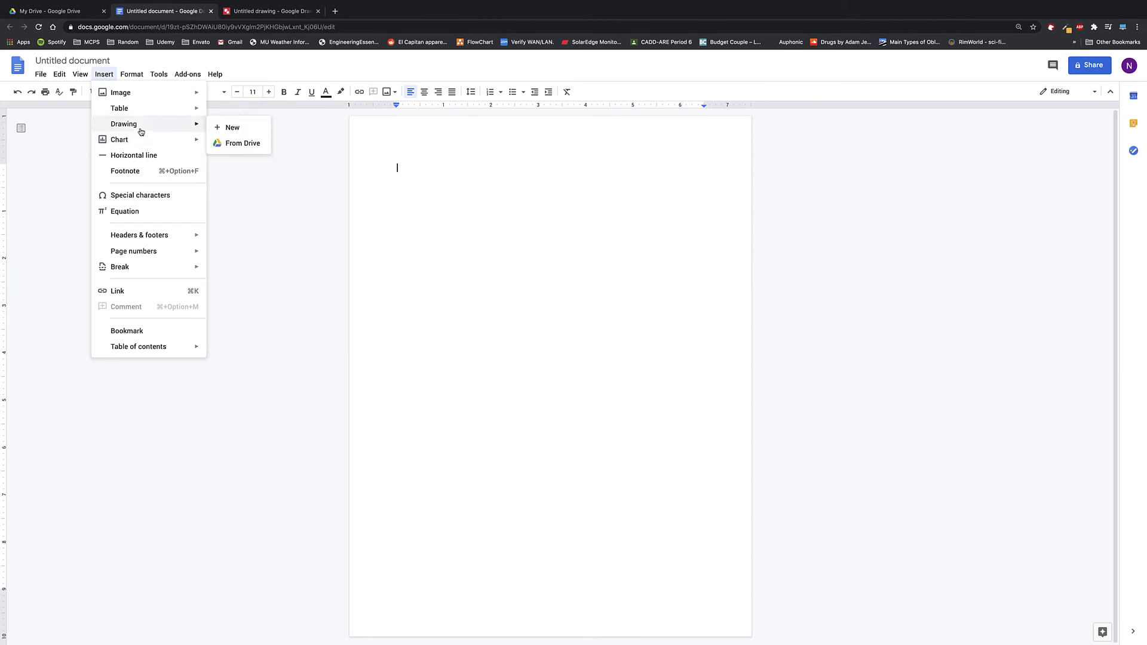
click(252, 145)
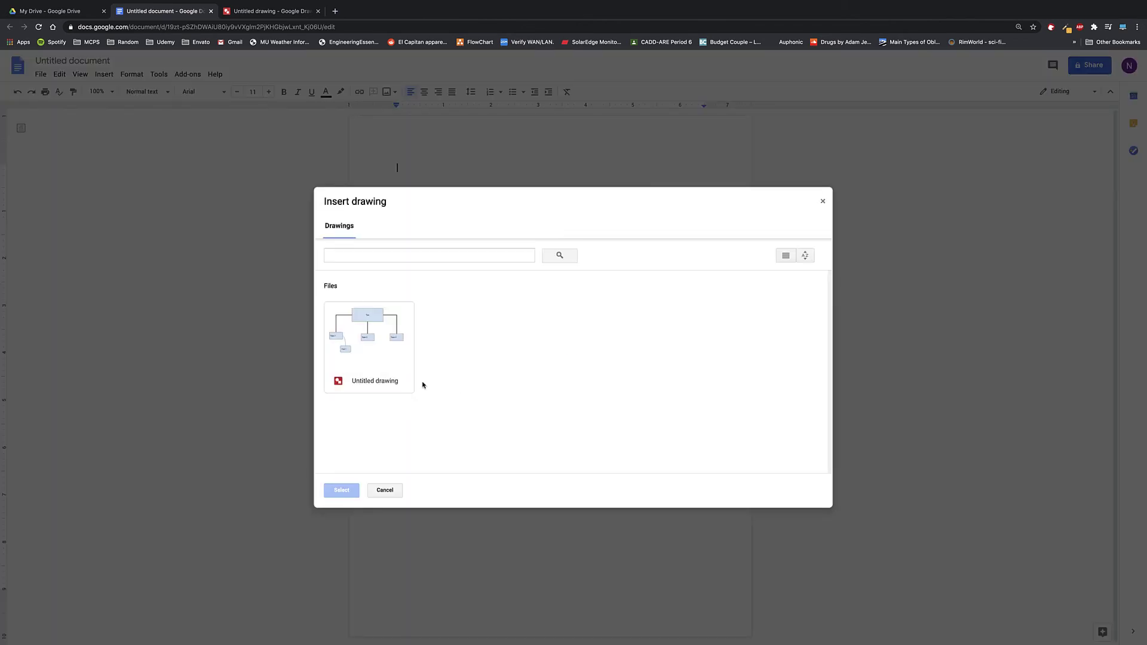
click(382, 348)
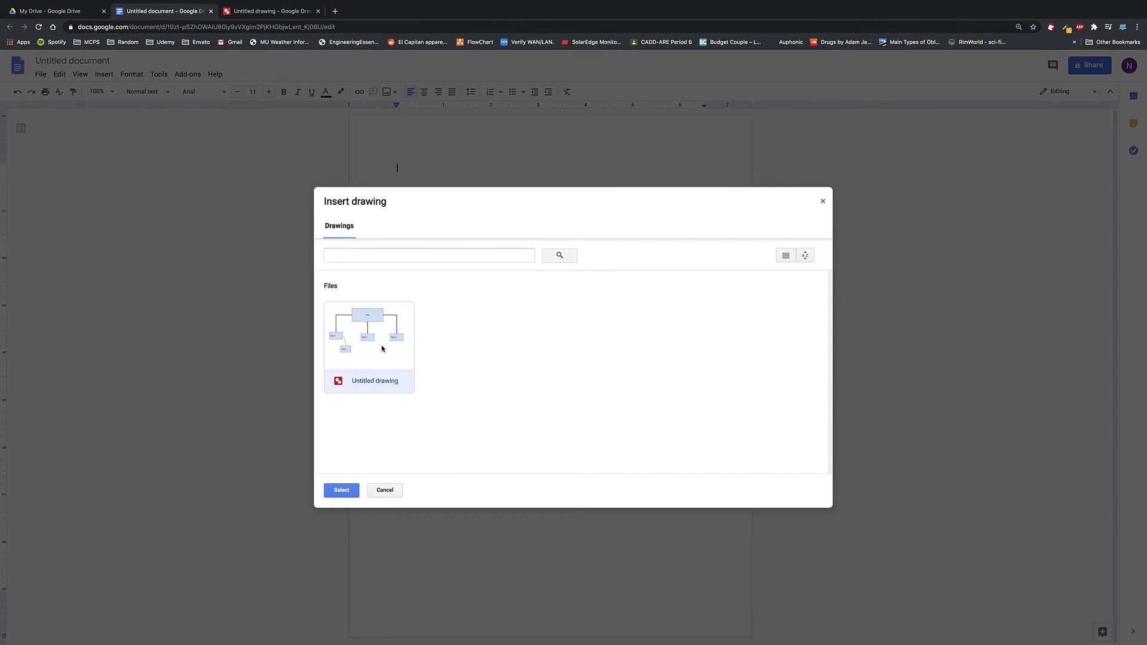
click(340, 492)
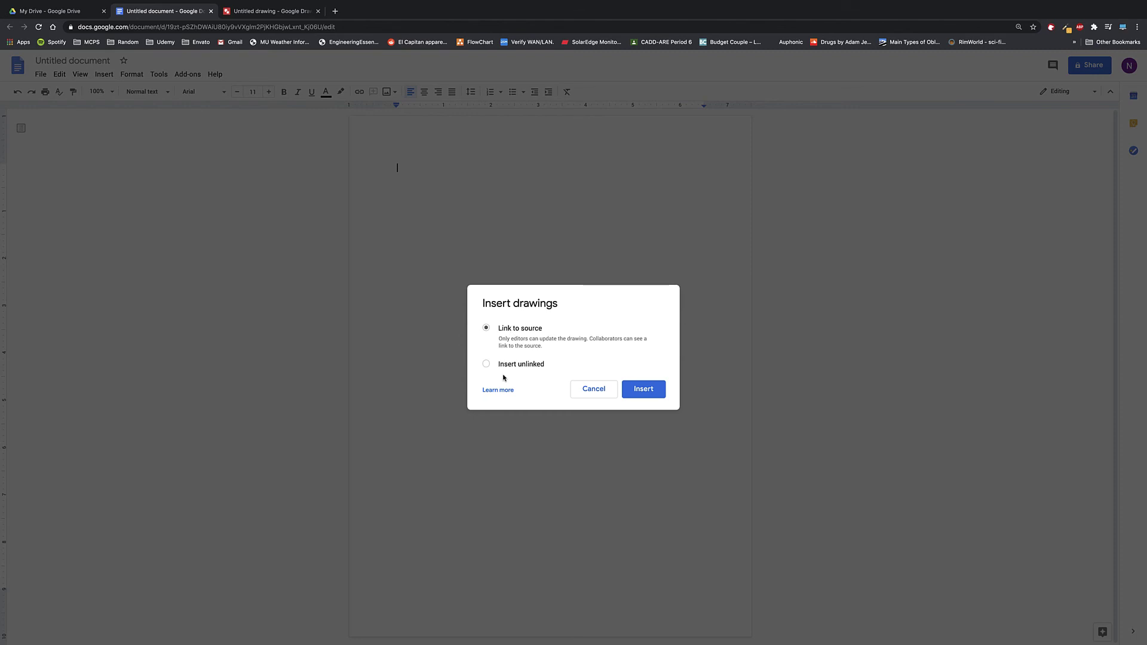
click(632, 394)
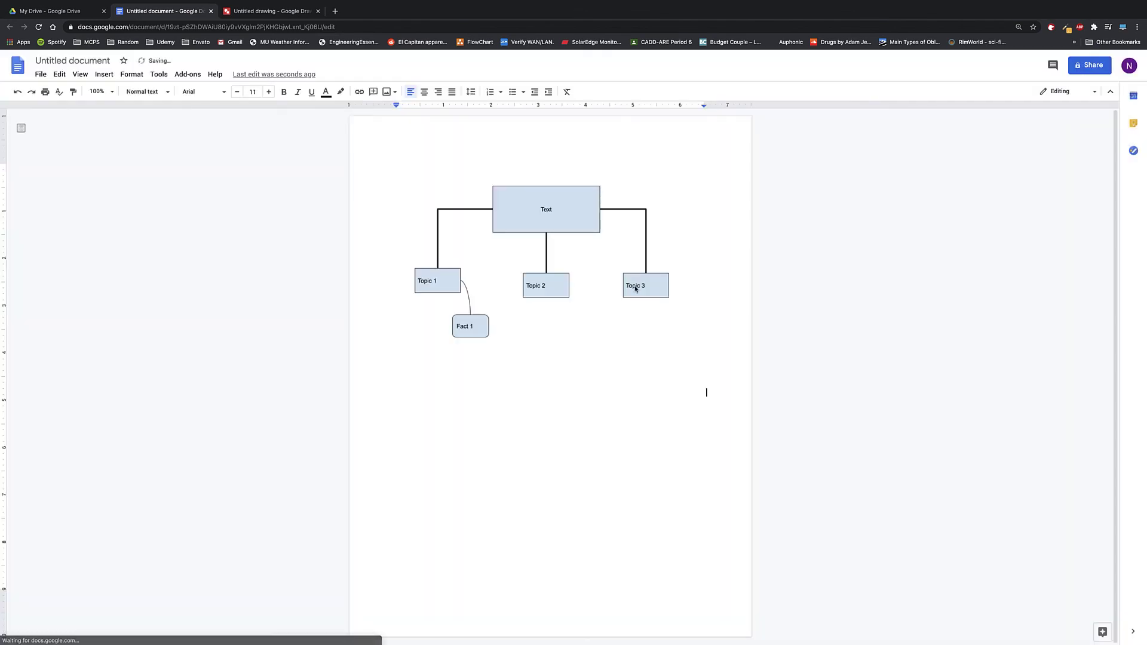
- Shrink the inserted hierarchy chart by dragging its corner handle inward
drag(671, 369, 576, 299)
click(681, 361)
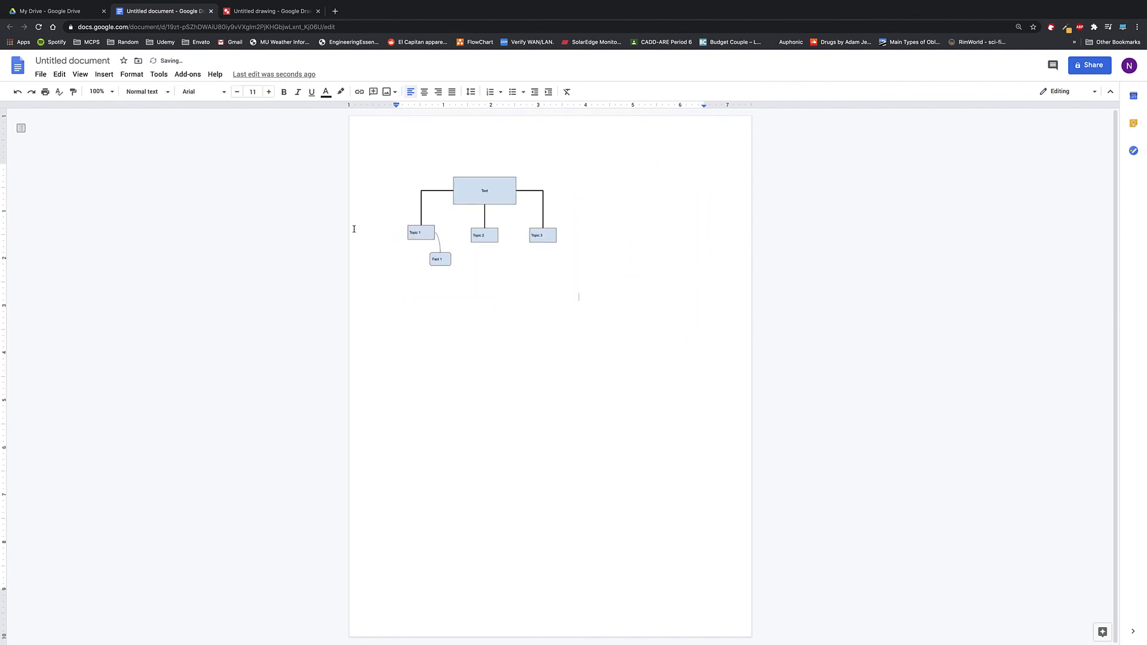